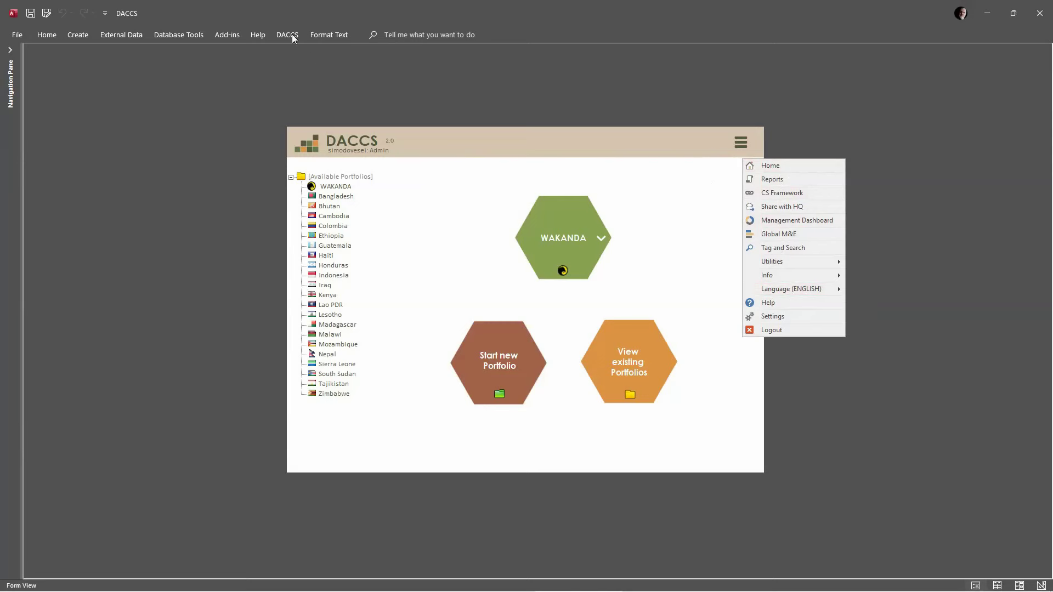
# Step: Open the existing WAKANDA portfolio and display its National ARI quadrant chart
pyautogui.click(686, 219)
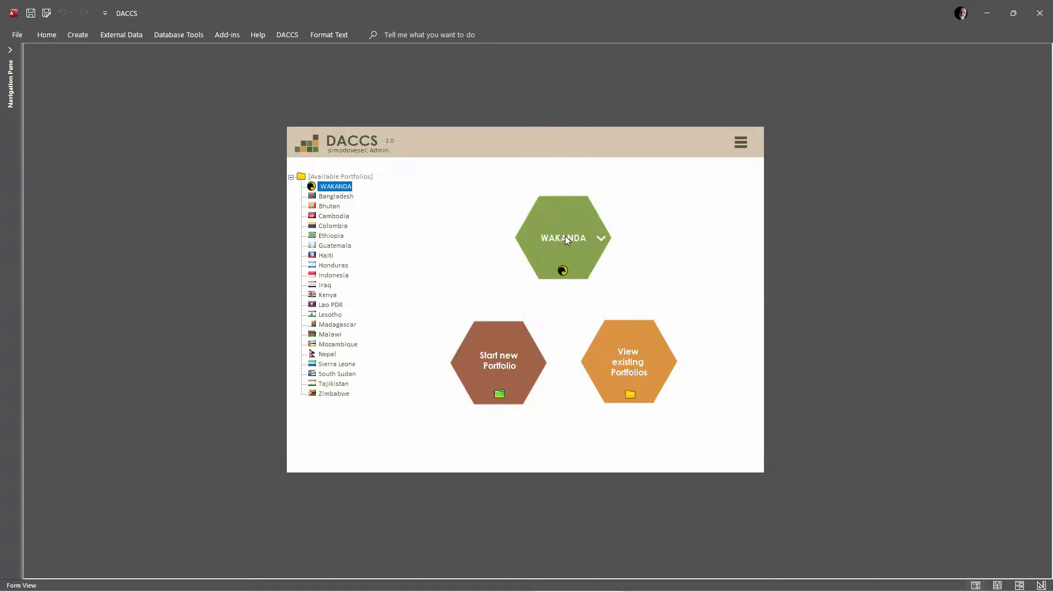
pyautogui.click(634, 365)
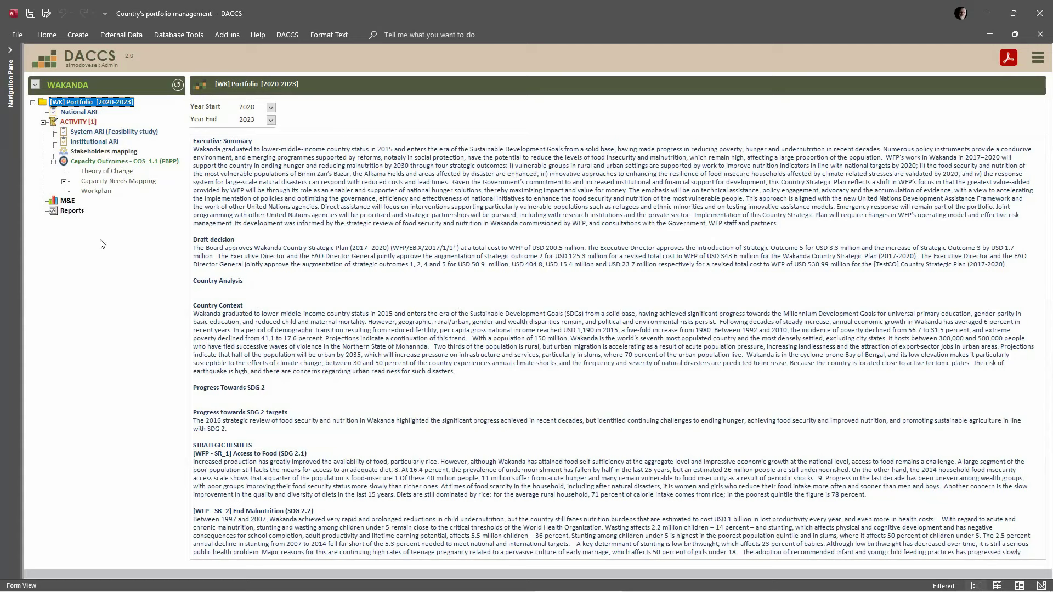
pyautogui.click(77, 111)
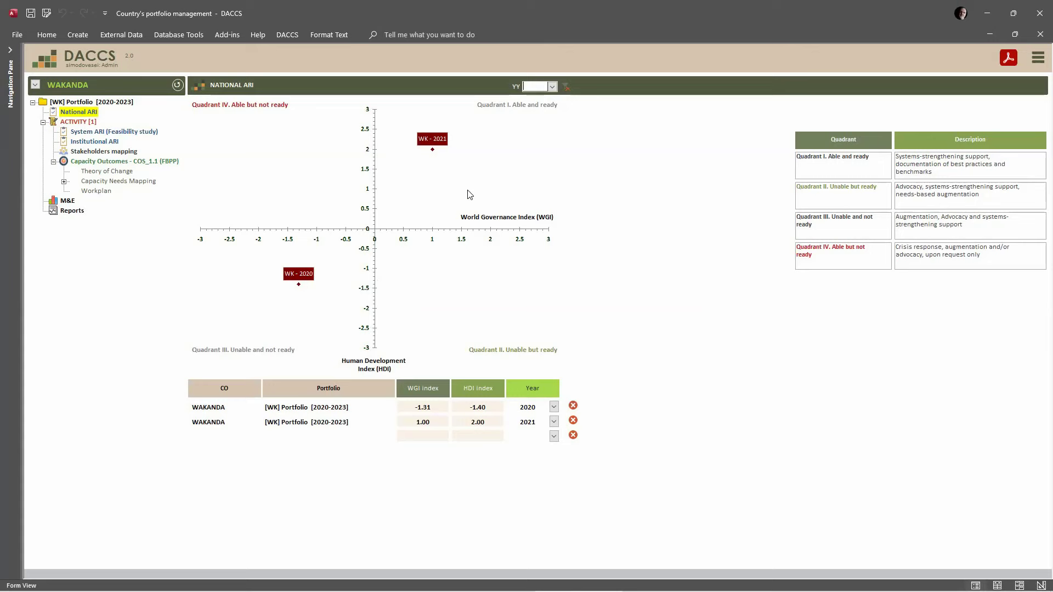
# Step: View the System ARI (Feasibility study) and Institutional ARI data of Activity 1 as charts
pyautogui.click(90, 132)
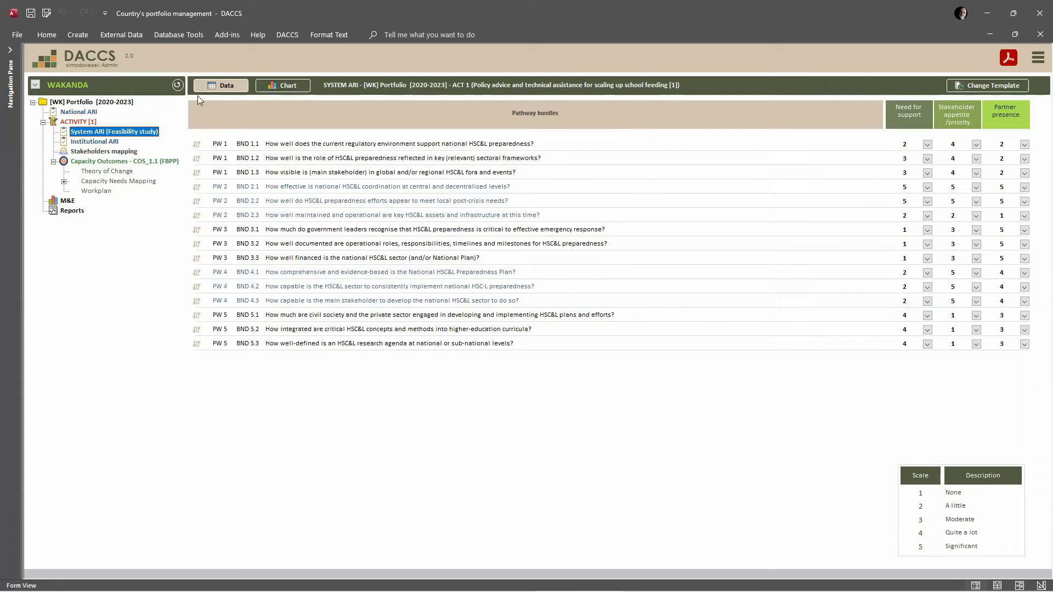
pyautogui.click(292, 86)
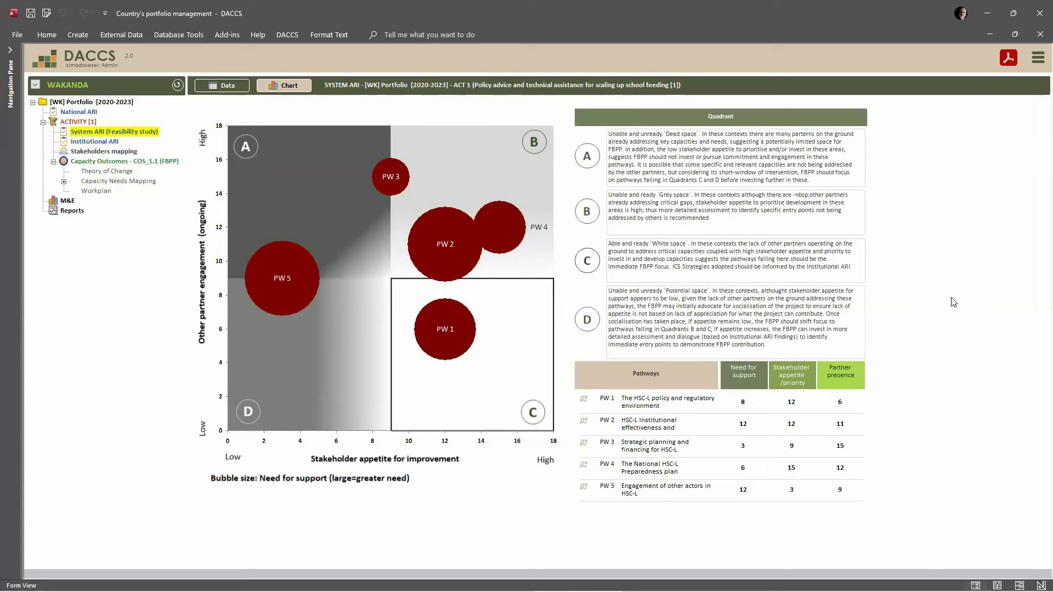
pyautogui.click(111, 143)
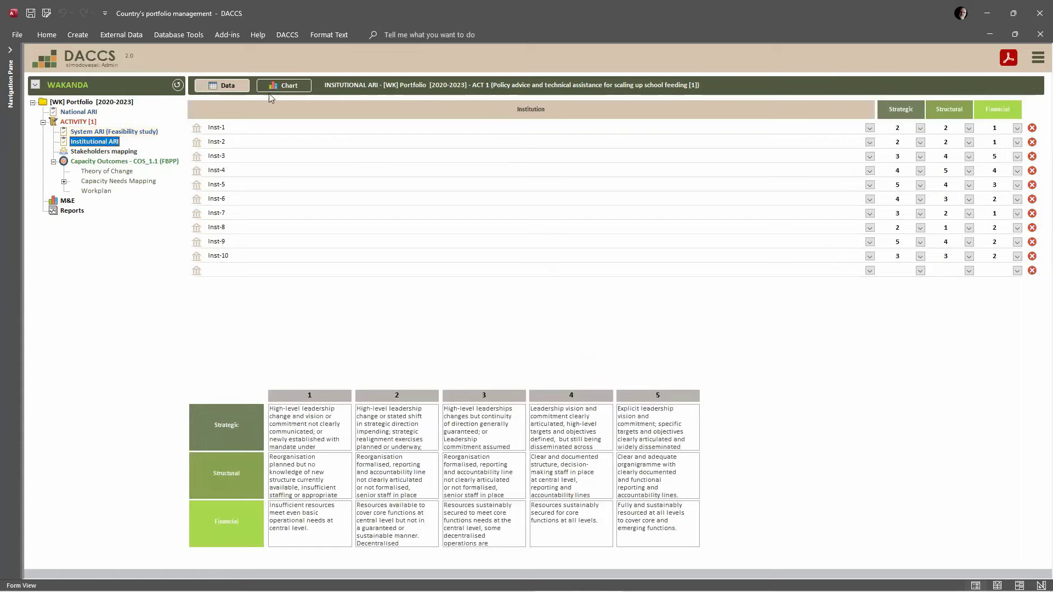
pyautogui.click(285, 84)
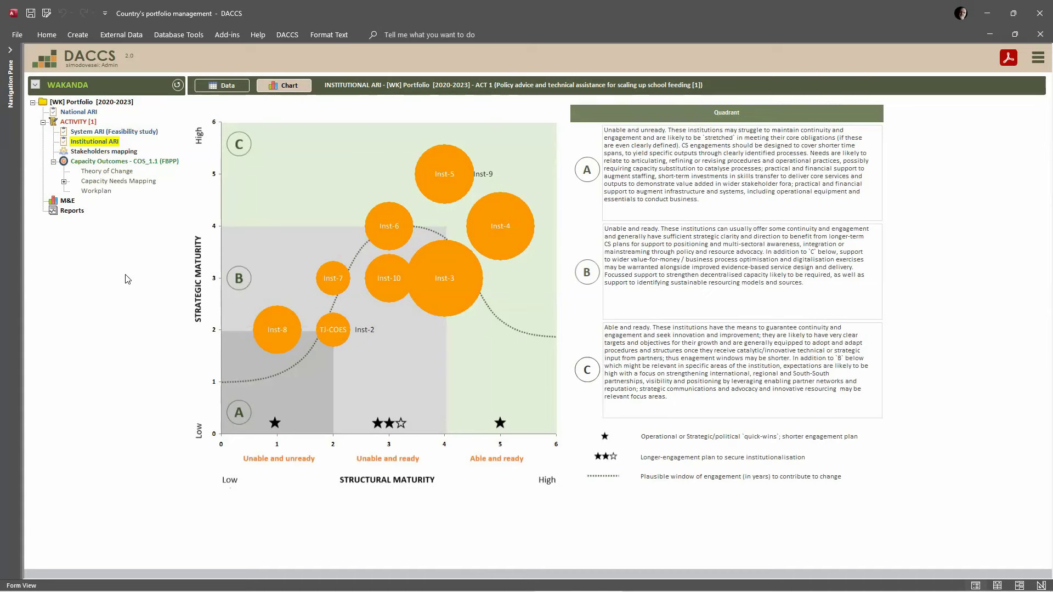
# Step: View the Stakeholders mapping as a chart and open the Capacity Needs Mapping data for Capacity Outcomes COS_1.1
pyautogui.click(126, 152)
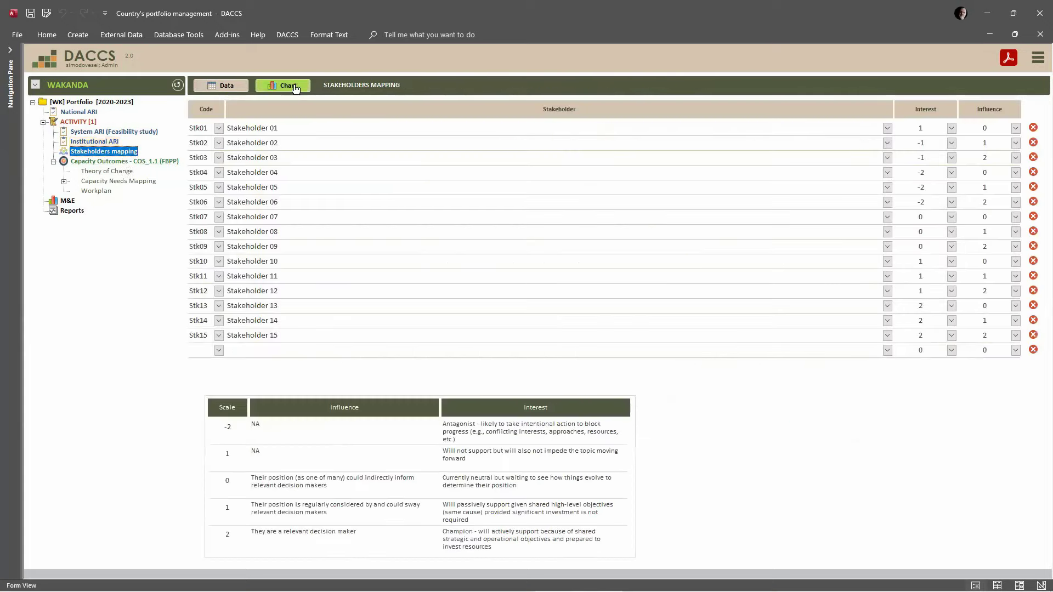
pyautogui.click(294, 87)
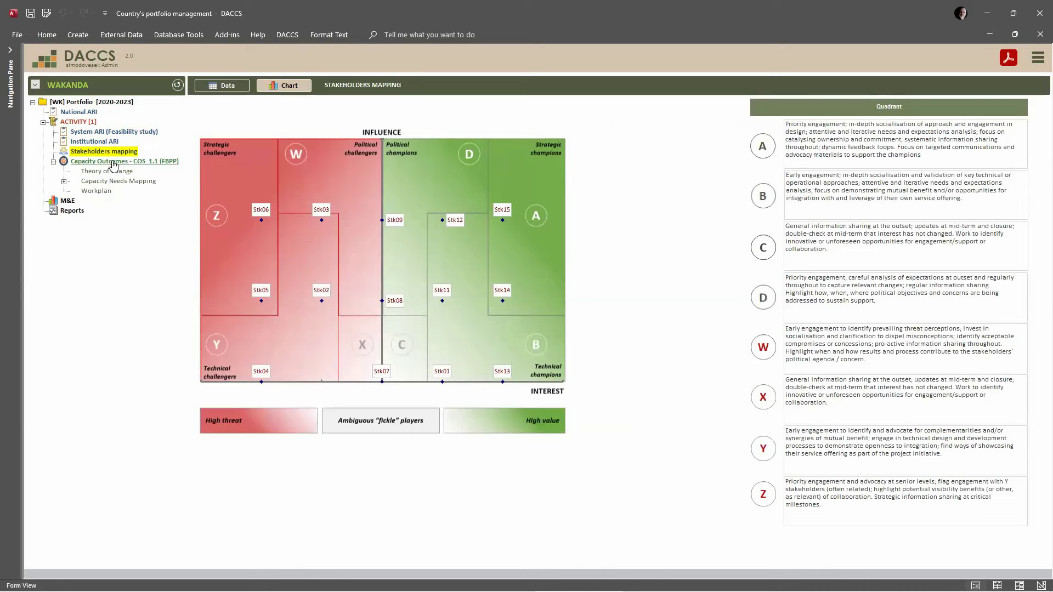
pyautogui.click(138, 186)
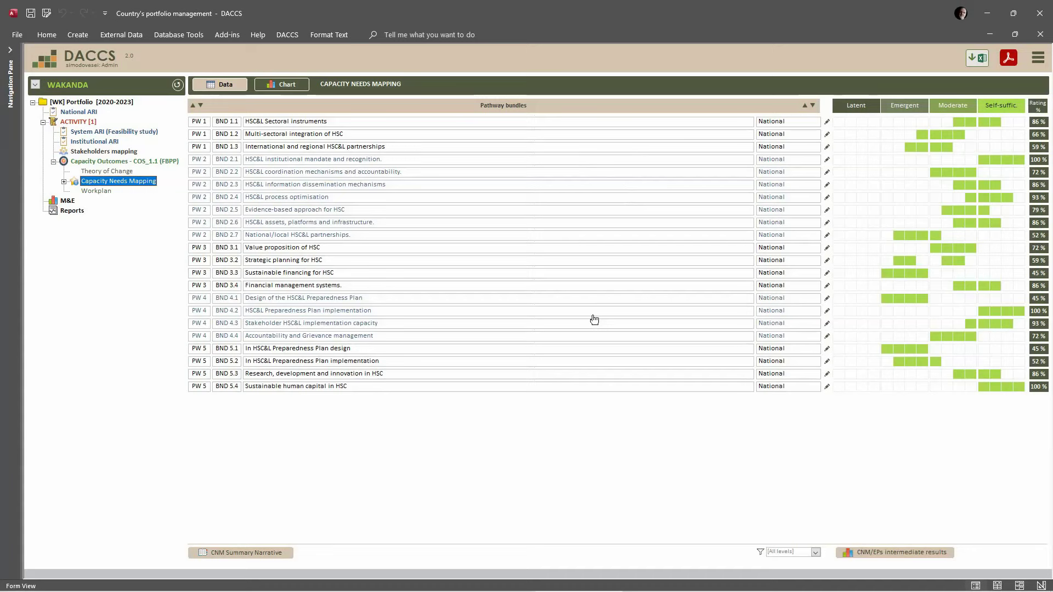
pyautogui.click(276, 235)
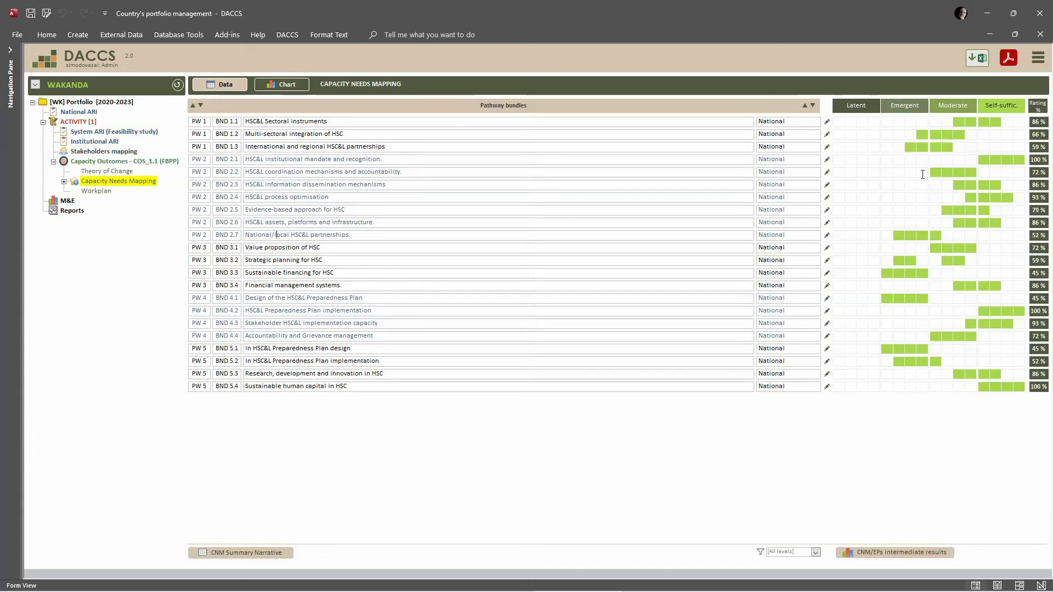
# Step: Open the evaluation of bundle 1.1 HSC&L Sectoral instruments and set contiguous scores from the fourth Latent box to the third Emergent box
pyautogui.click(827, 122)
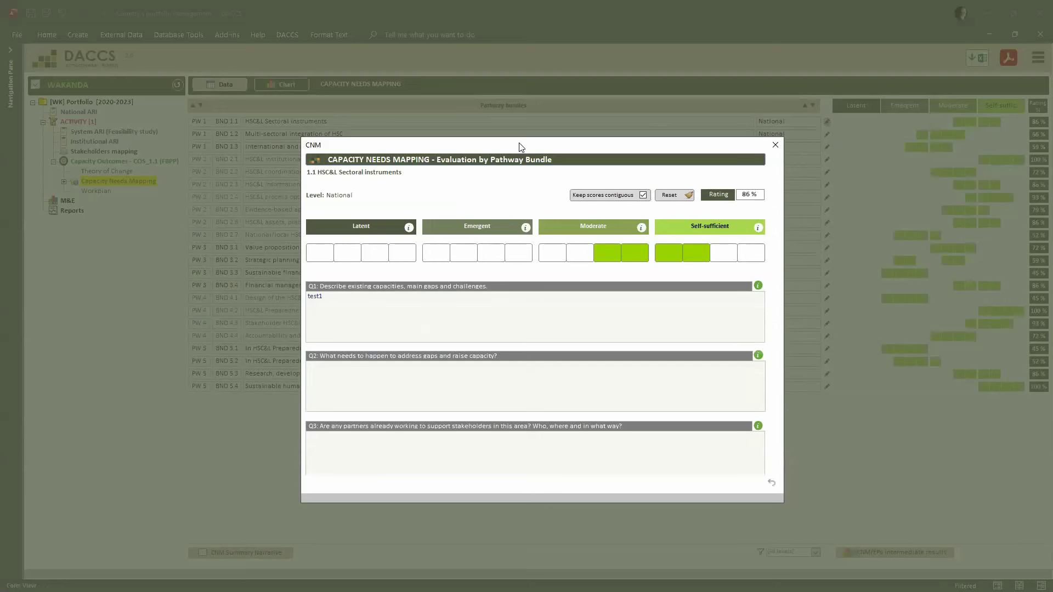
pyautogui.moveTo(521, 147); pyautogui.dragTo(537, 130)
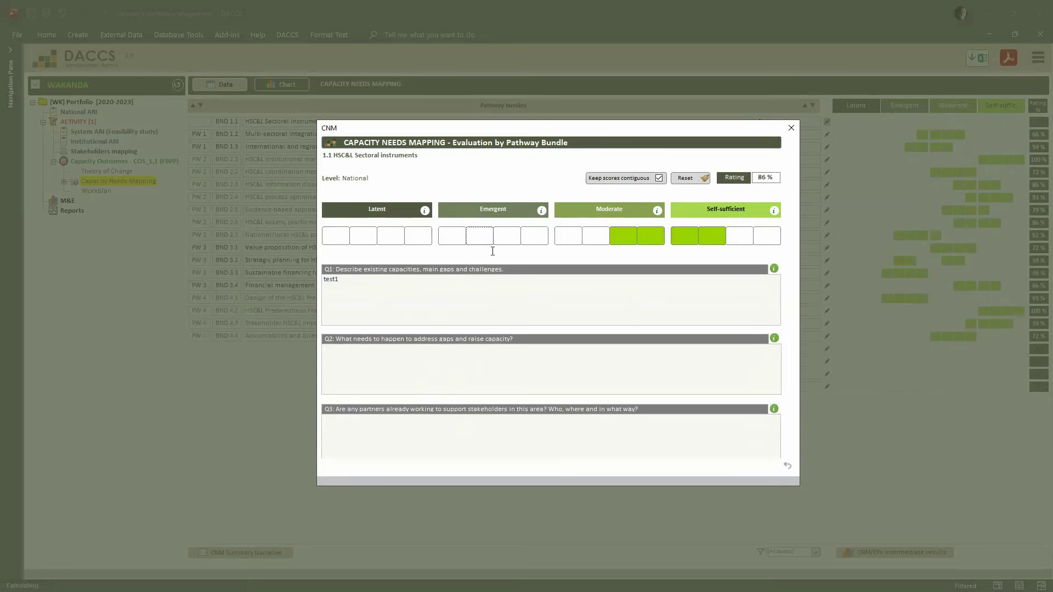
pyautogui.click(480, 237)
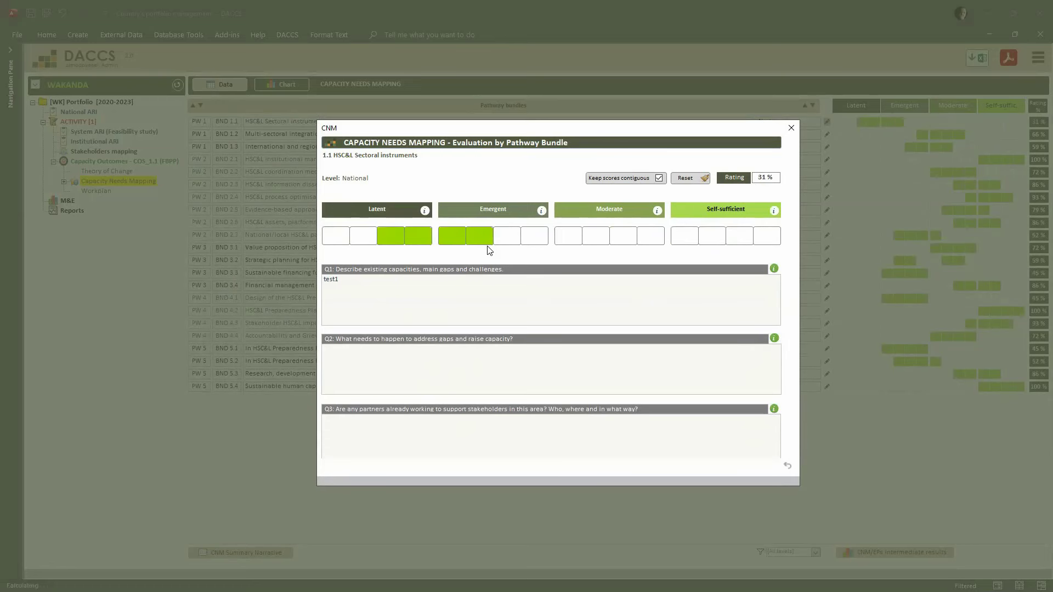
pyautogui.click(649, 240)
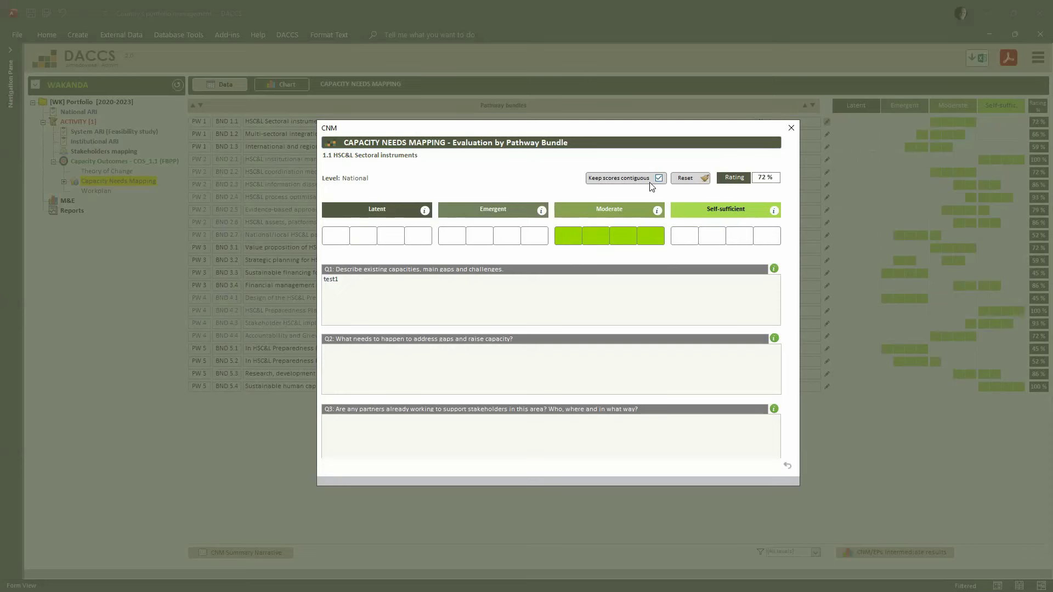
pyautogui.click(508, 236)
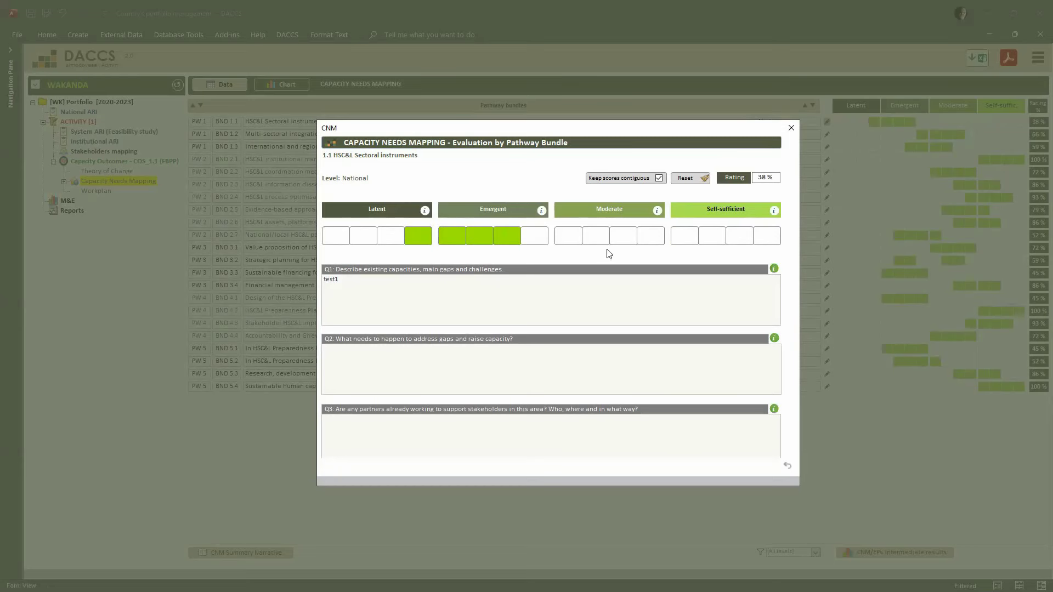
# Step: Disable contiguous scores, clear the second and third Emergent boxes, mark the third Moderate and first Self-sufficient boxes, and close the evaluation
pyautogui.click(658, 178)
pyautogui.click(511, 237)
pyautogui.click(479, 237)
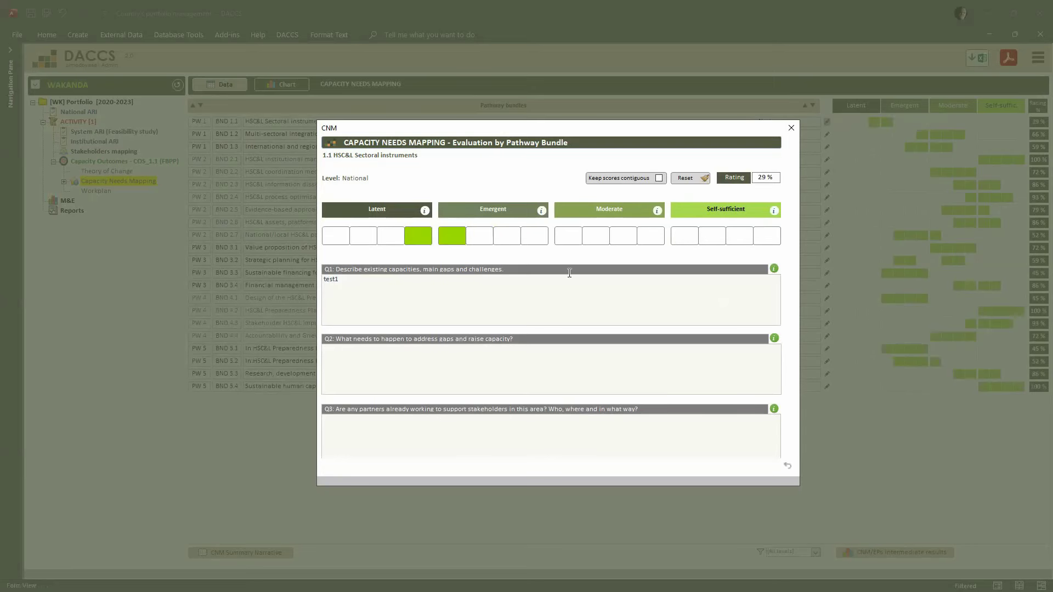
pyautogui.click(619, 237)
pyautogui.click(685, 238)
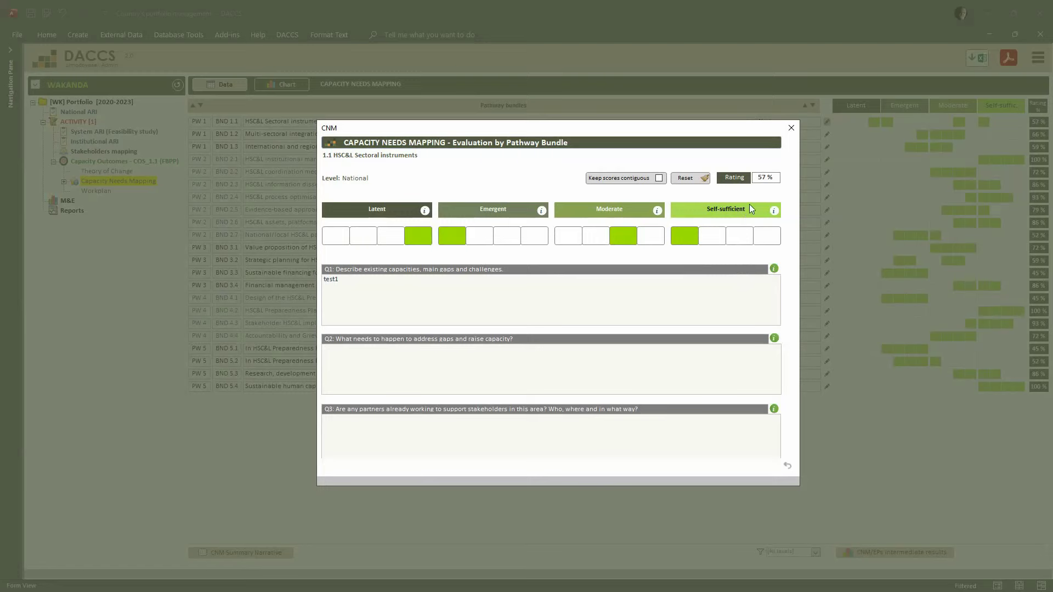
pyautogui.click(791, 128)
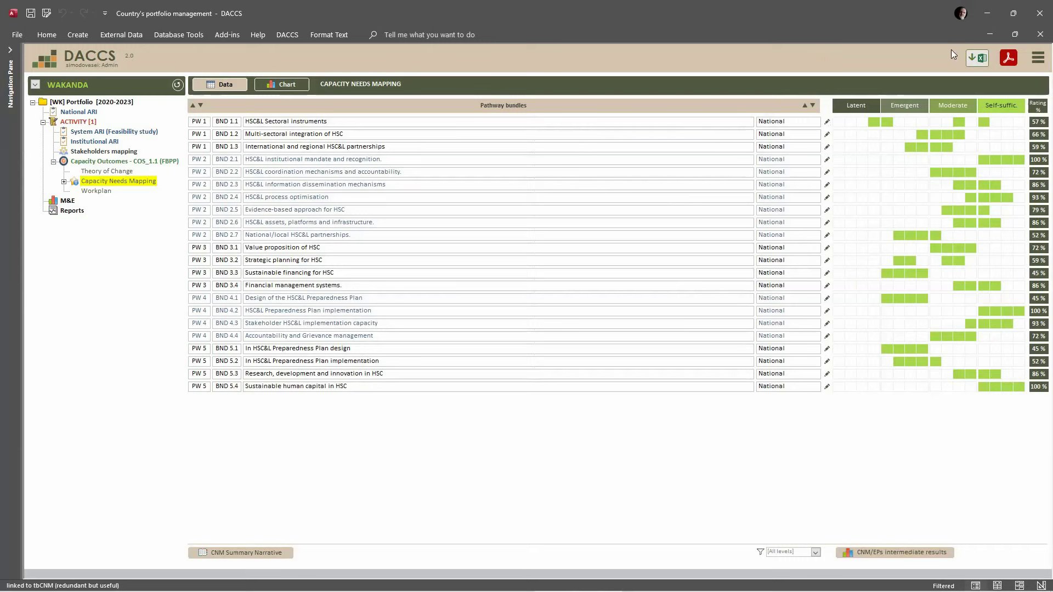
# Step: Export only the CNM data to Excel in vertical layout, without indicators, and close the generated workbook
pyautogui.click(977, 58)
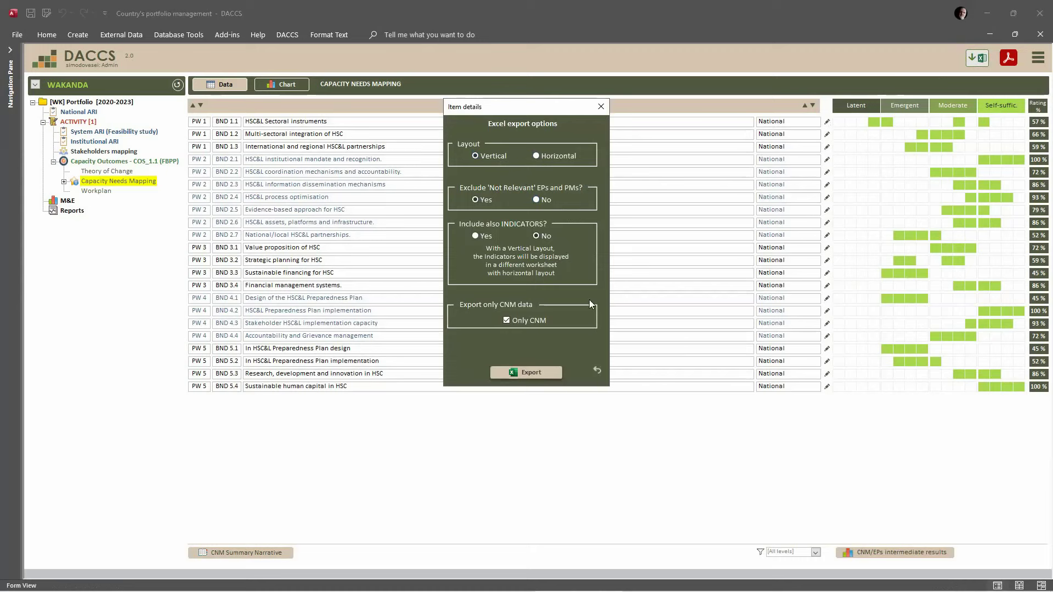
pyautogui.click(539, 374)
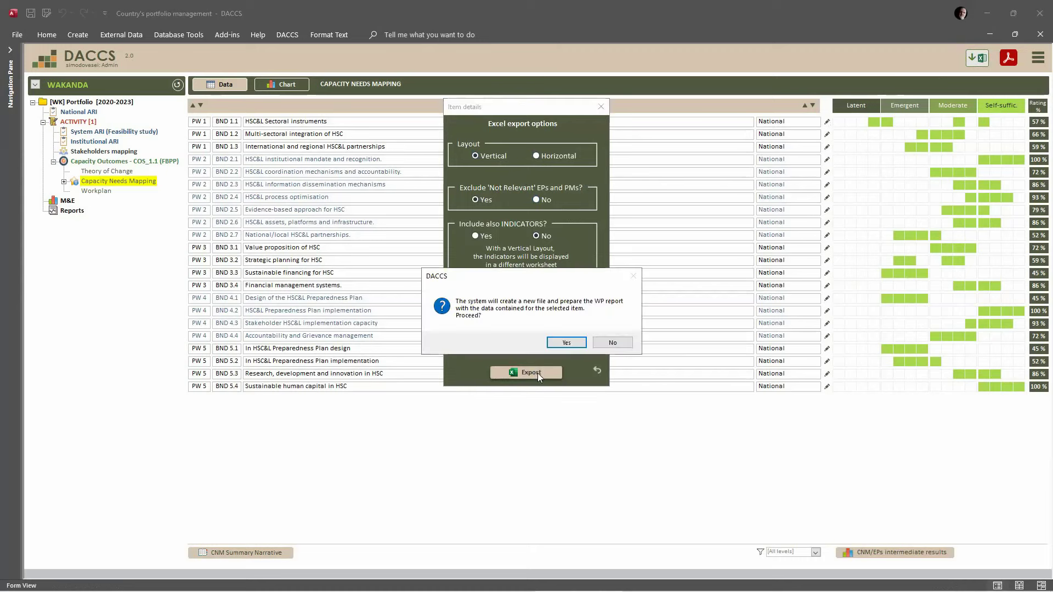
pyautogui.click(563, 341)
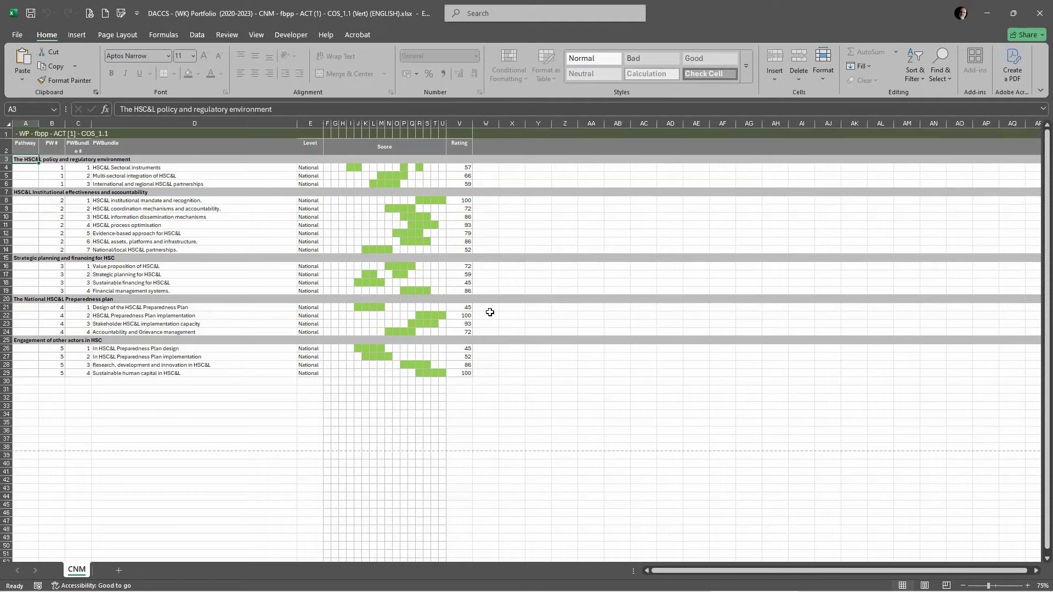
pyautogui.click(1038, 15)
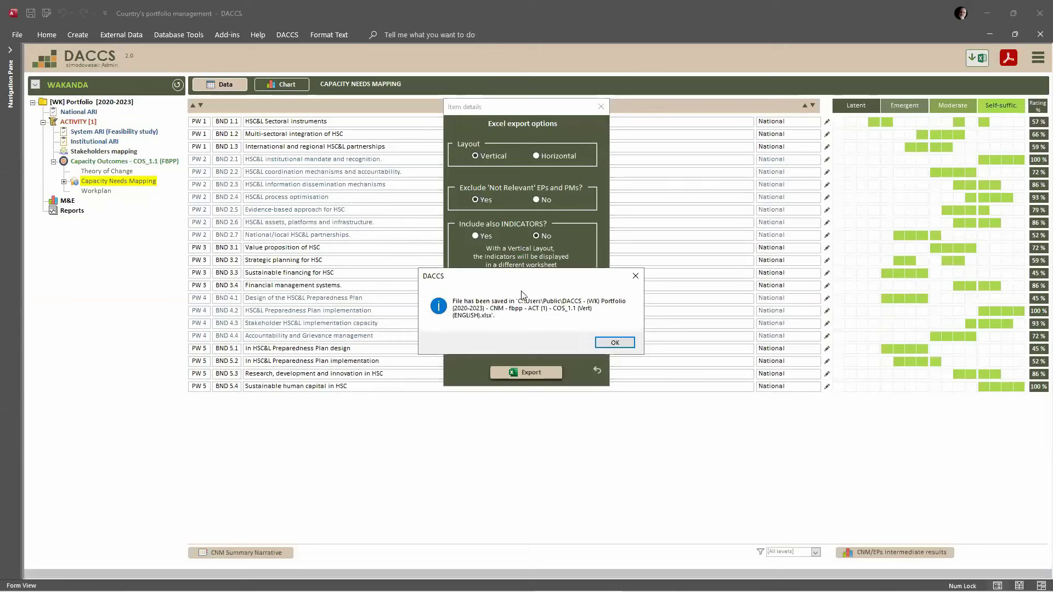
pyautogui.click(616, 343)
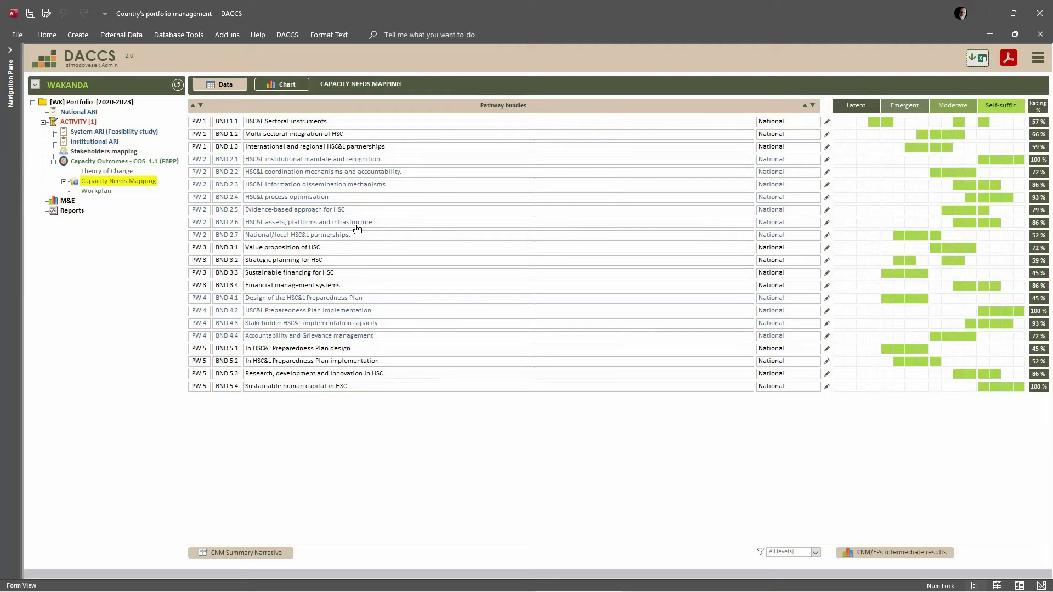
# Step: Review the management options of the Capacity Needs Mapping and view its archived version CNM_Archive 2022-03
pyautogui.rightClick(131, 187)
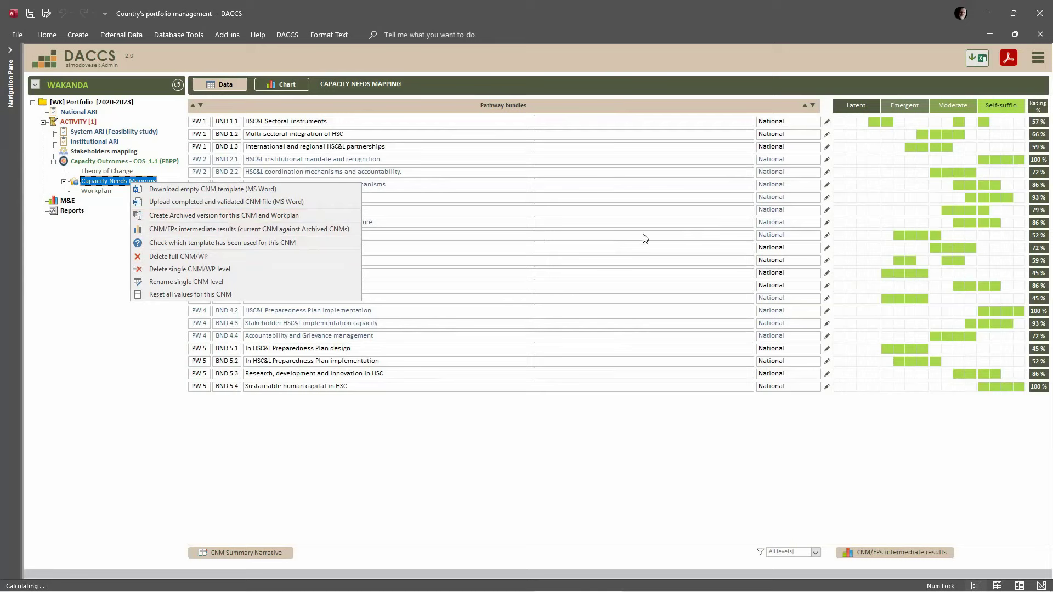
pyautogui.click(80, 305)
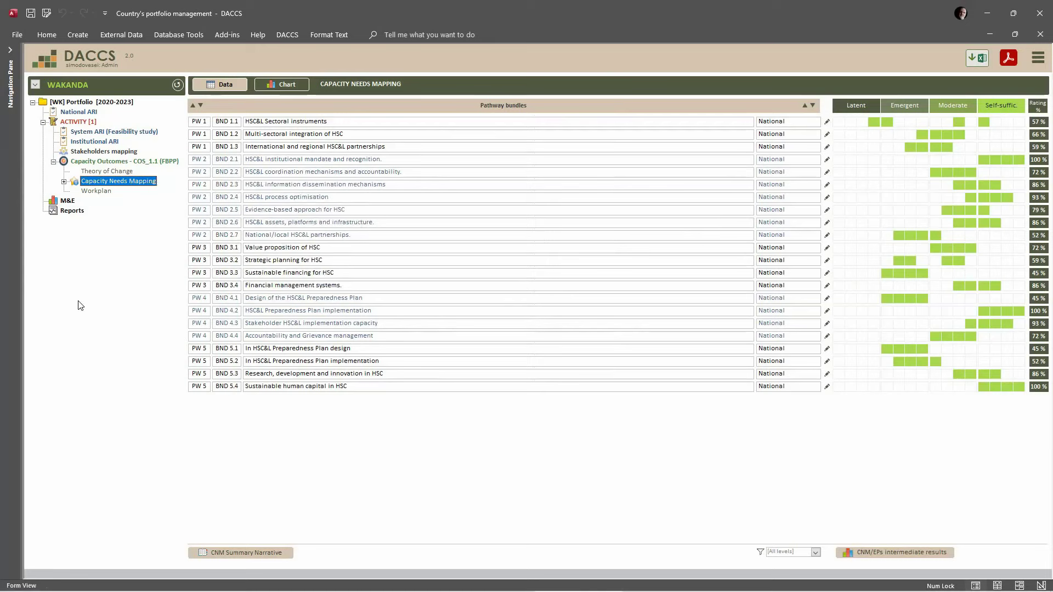
pyautogui.click(63, 182)
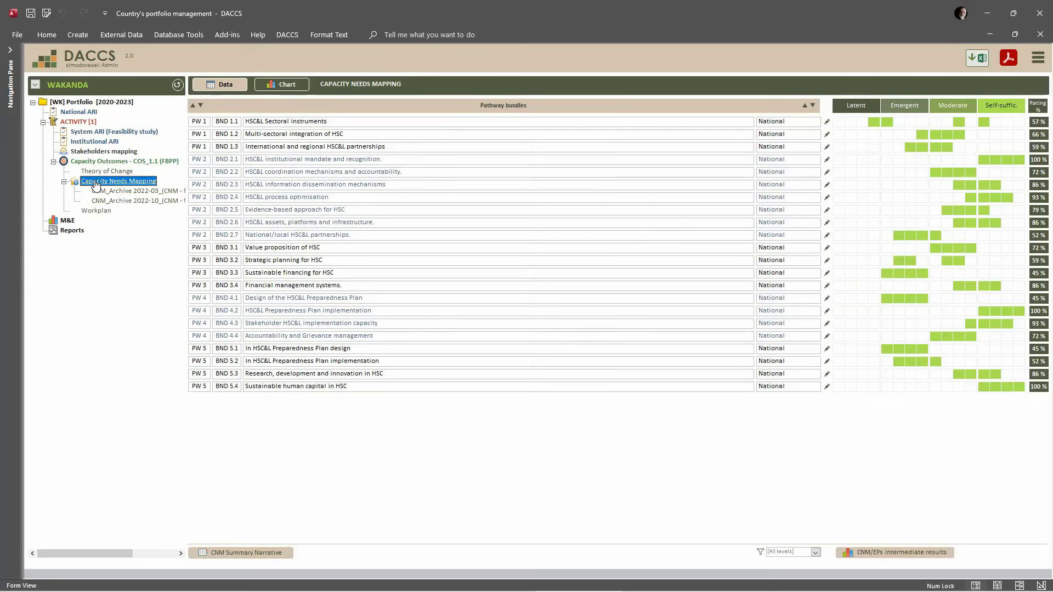
pyautogui.click(126, 192)
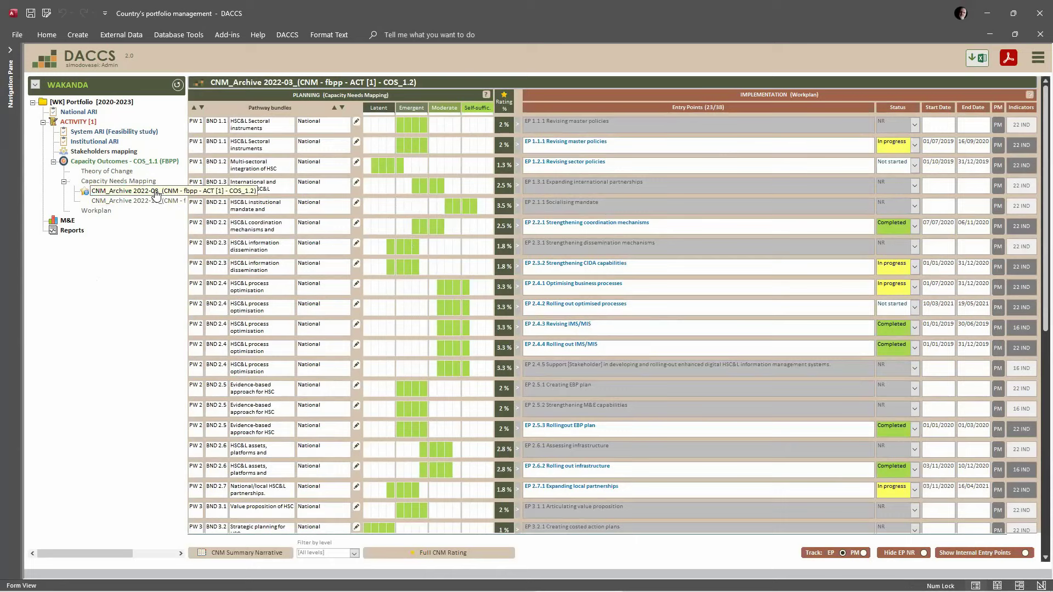
pyautogui.click(138, 192)
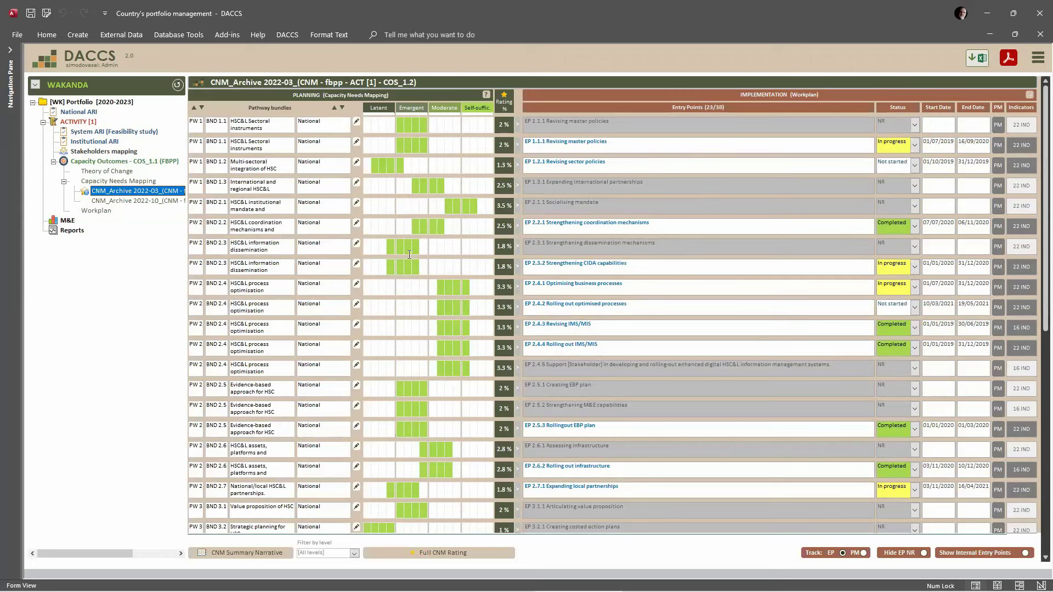
# Step: Return to the current Capacity Needs Mapping and view its CNM/EPs intermediate results against the archived versions
pyautogui.click(118, 183)
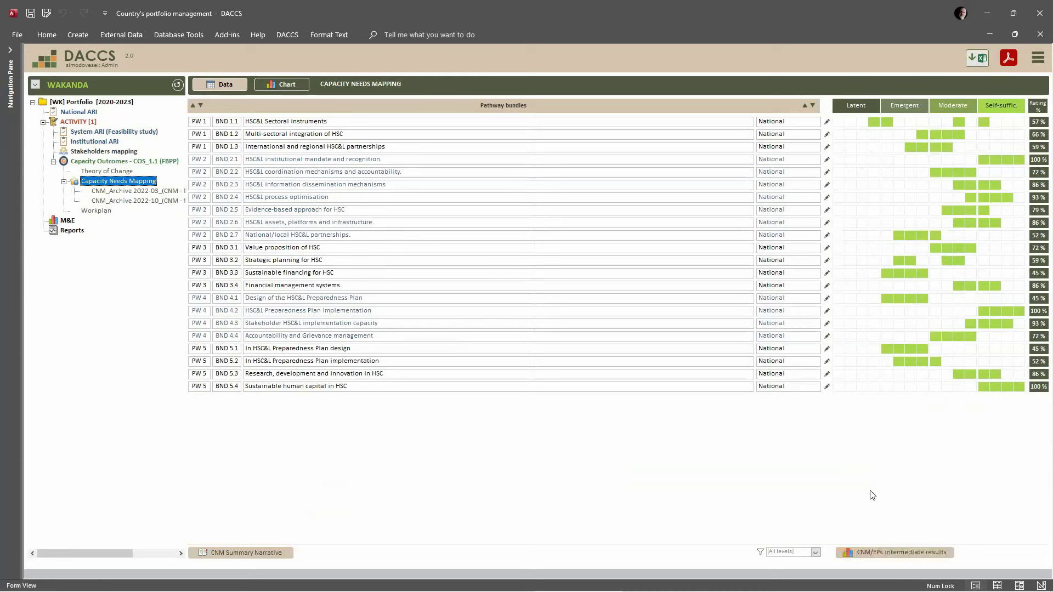
pyautogui.click(913, 554)
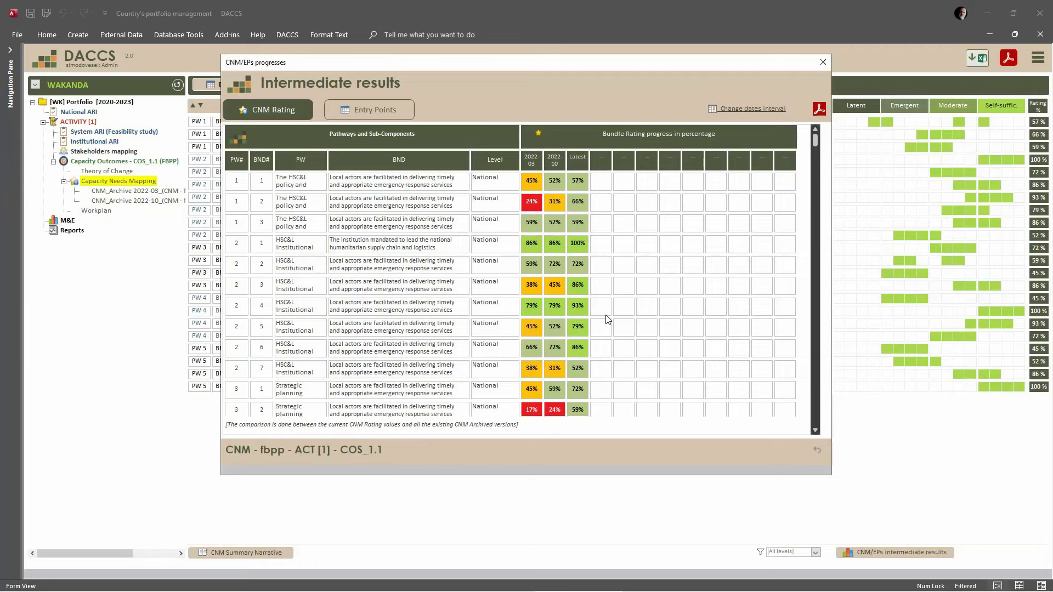
pyautogui.click(823, 62)
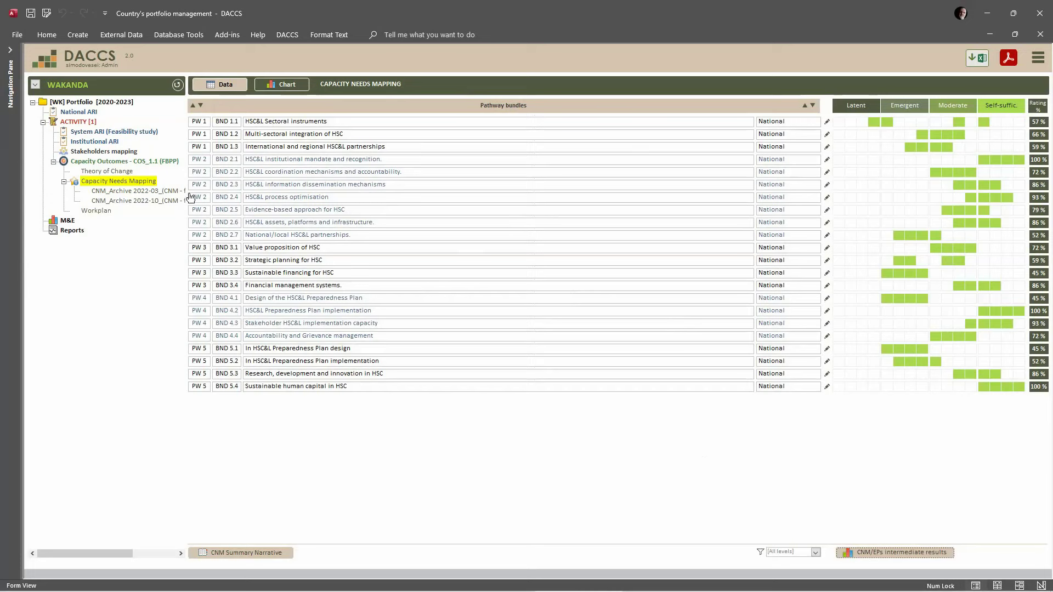
# Step: Open the COS_1.1 Workplan and view the status choices for entry point EP 1.1.1 Revising master policies
pyautogui.click(103, 213)
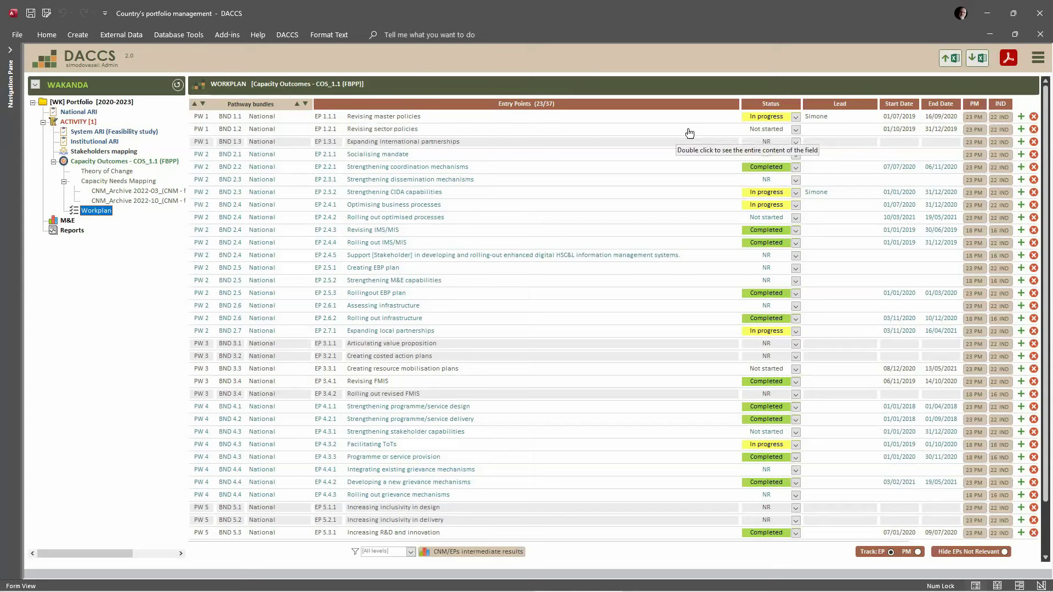
pyautogui.click(796, 117)
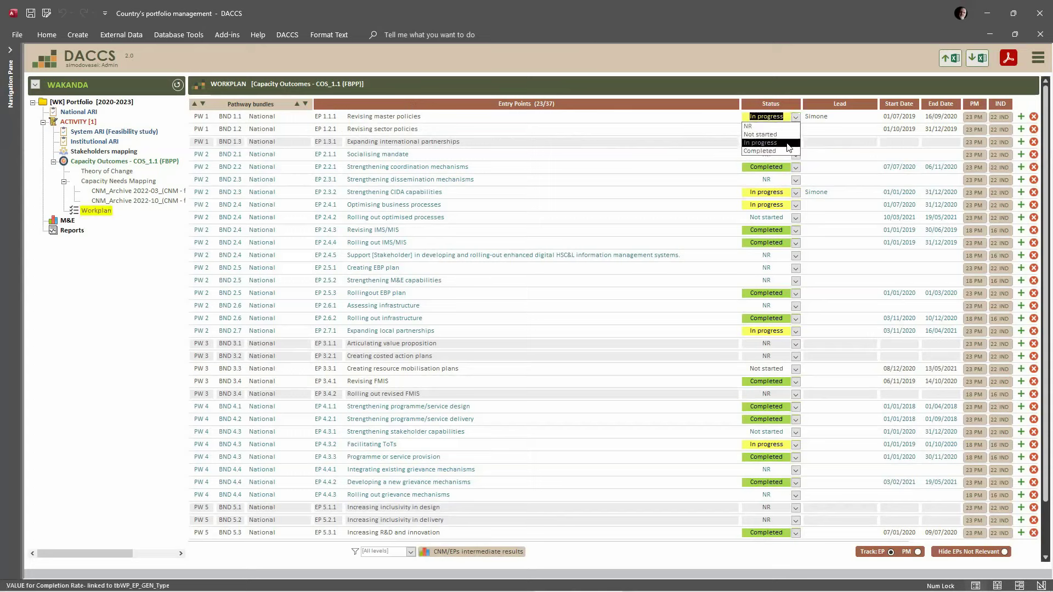
pyautogui.click(796, 117)
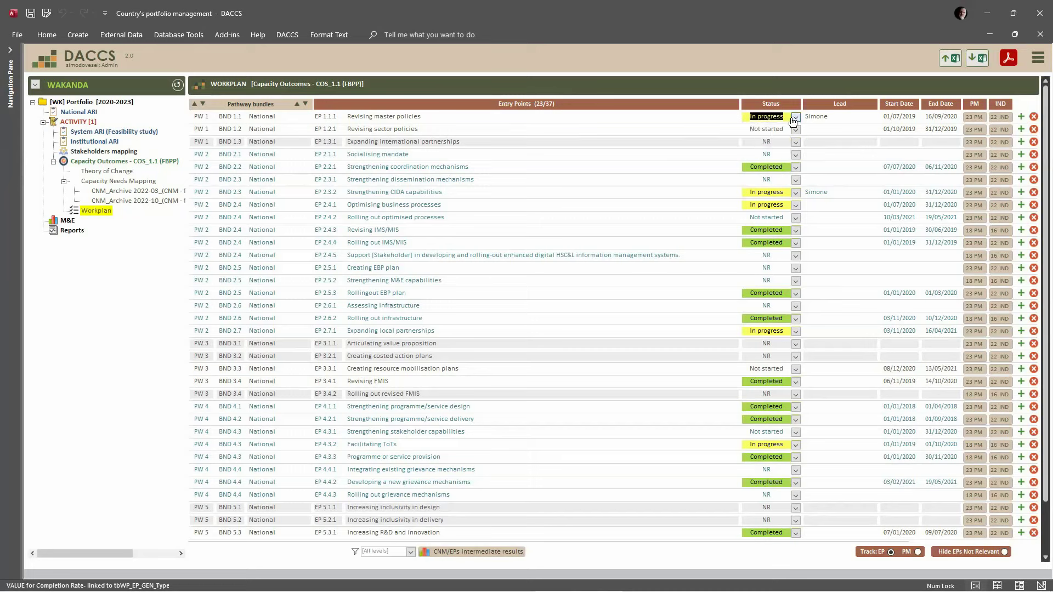
# Step: In the process milestones of EP 1.1.1, move ICD materials approved down one place and ICD materials developed up one place
pyautogui.click(844, 117)
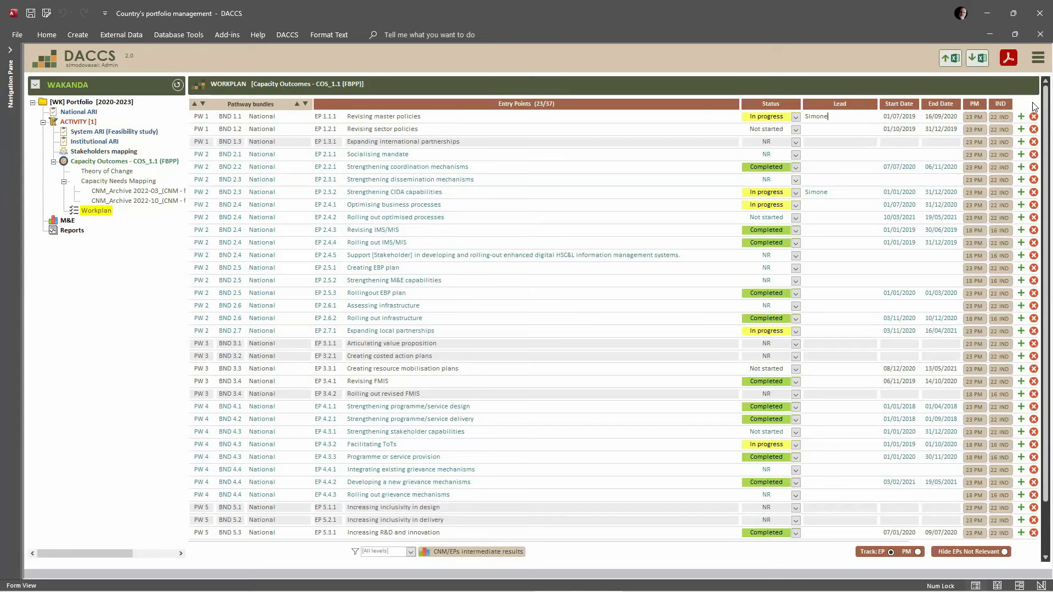
pyautogui.click(975, 117)
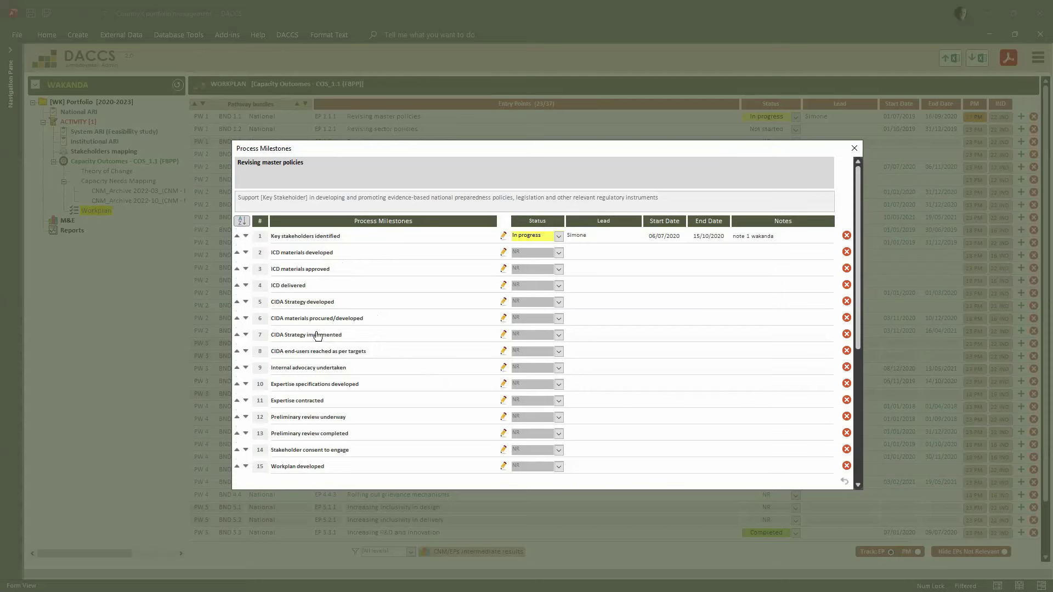
pyautogui.click(245, 269)
pyautogui.click(237, 252)
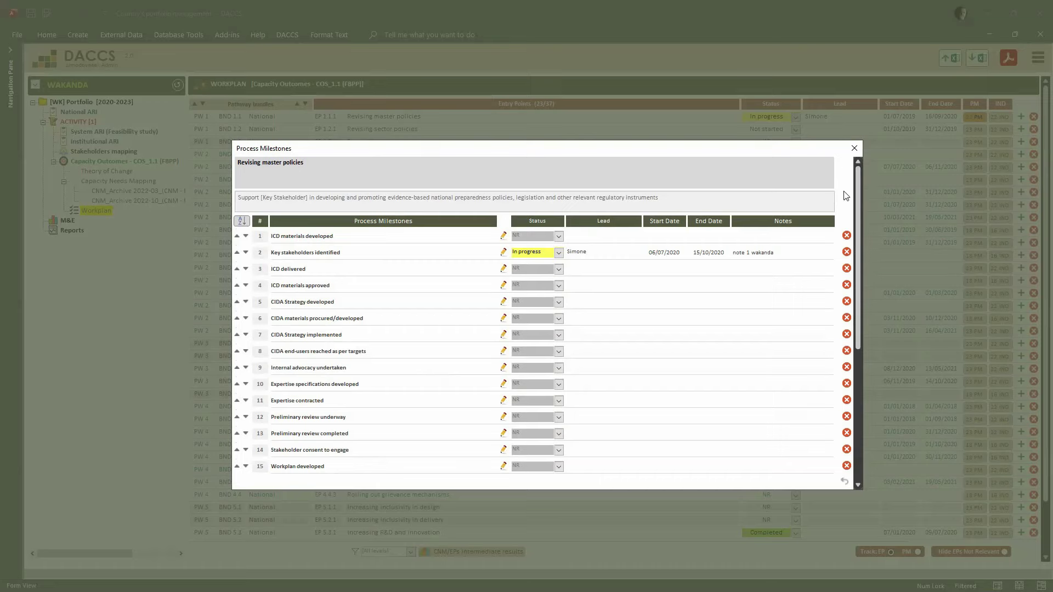
pyautogui.click(853, 149)
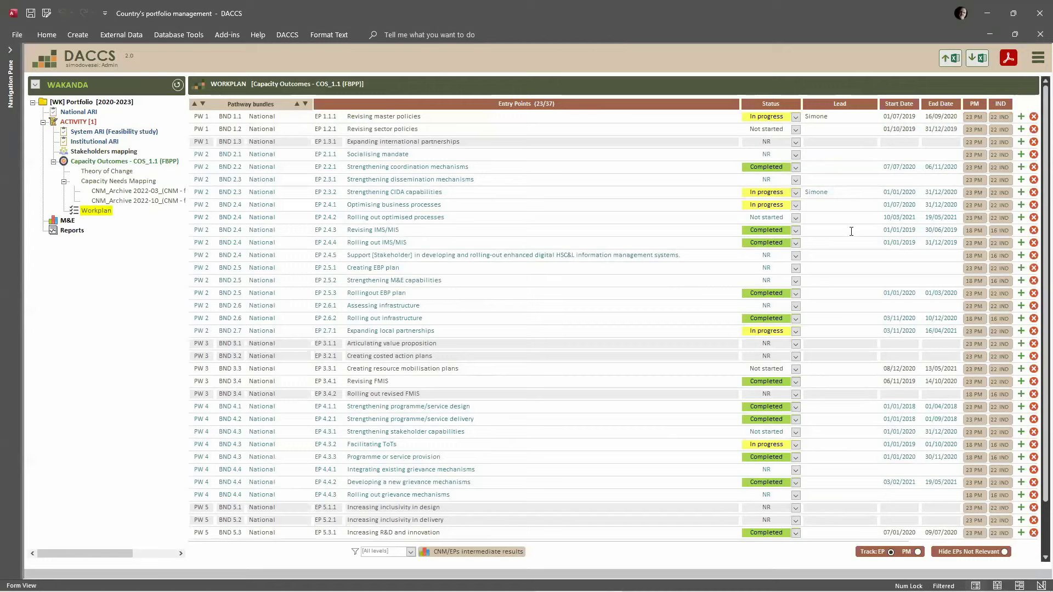
# Step: Review the mandatory indicators of entry point EP 1.1.1 Revising master policies and return to the workplan
pyautogui.click(1004, 117)
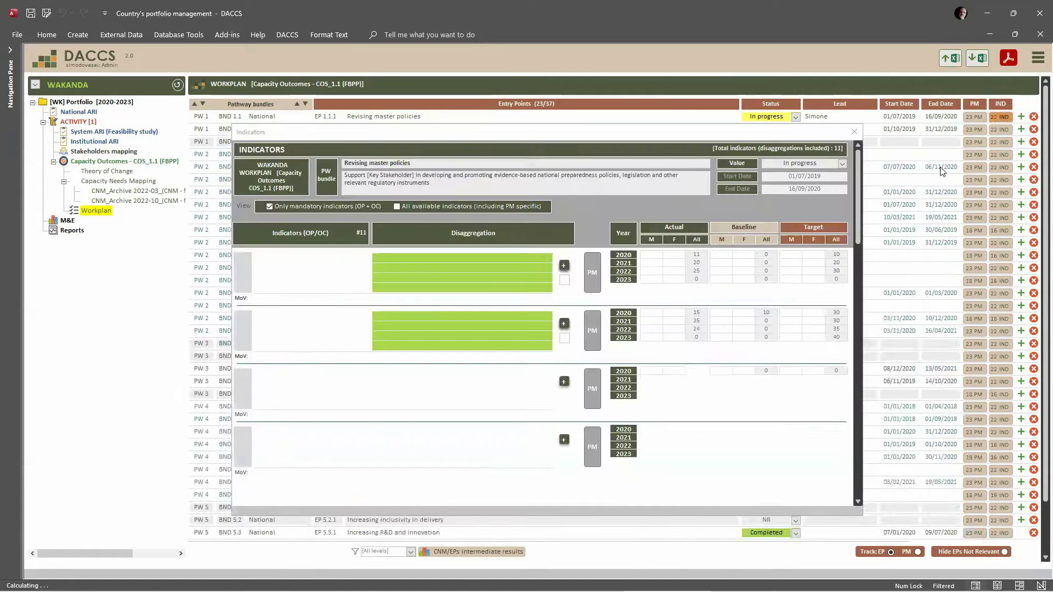
pyautogui.scroll(-5, 775, 295)
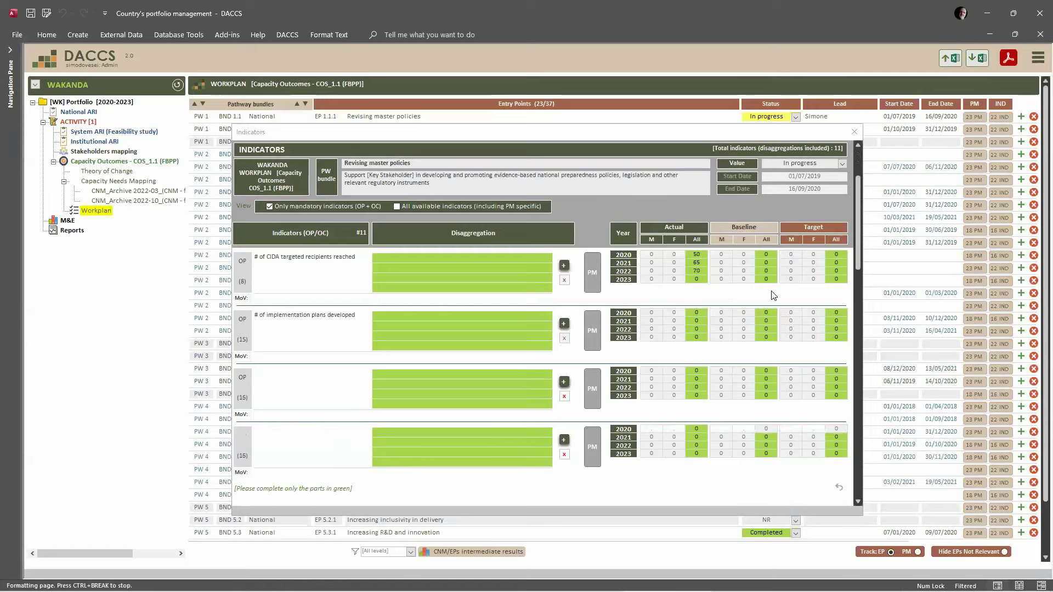
pyautogui.scroll(5, 766, 299)
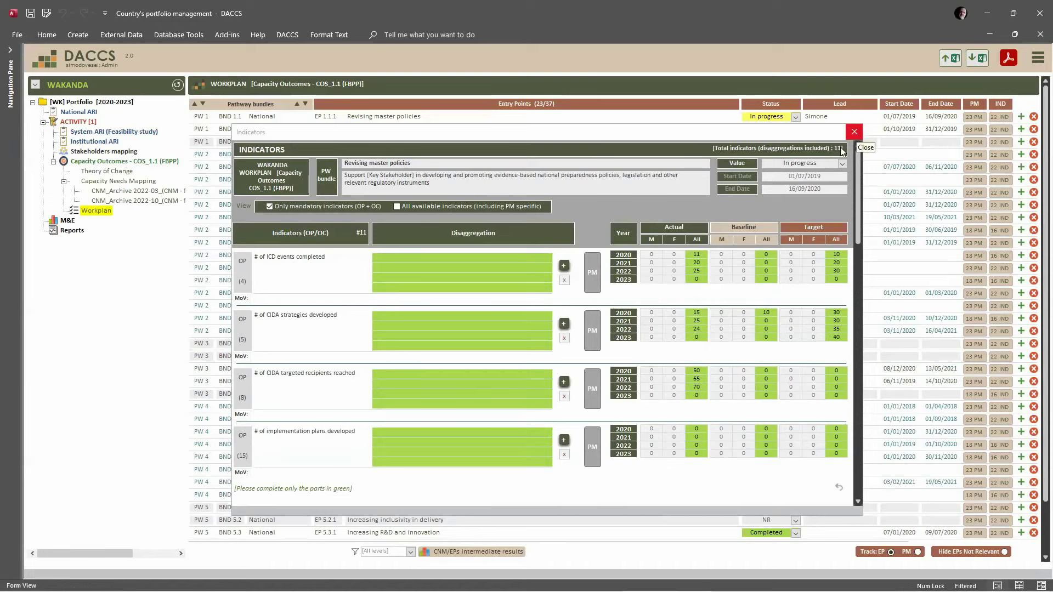
pyautogui.click(854, 133)
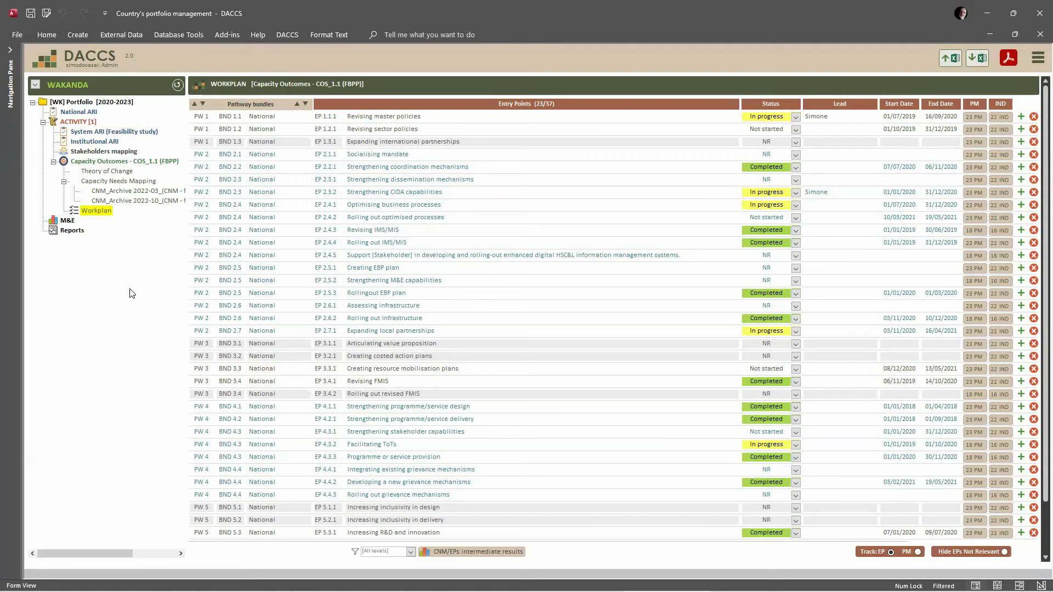
# Step: Create new M&E data with the current WAKANDA portfolio
pyautogui.click(68, 221)
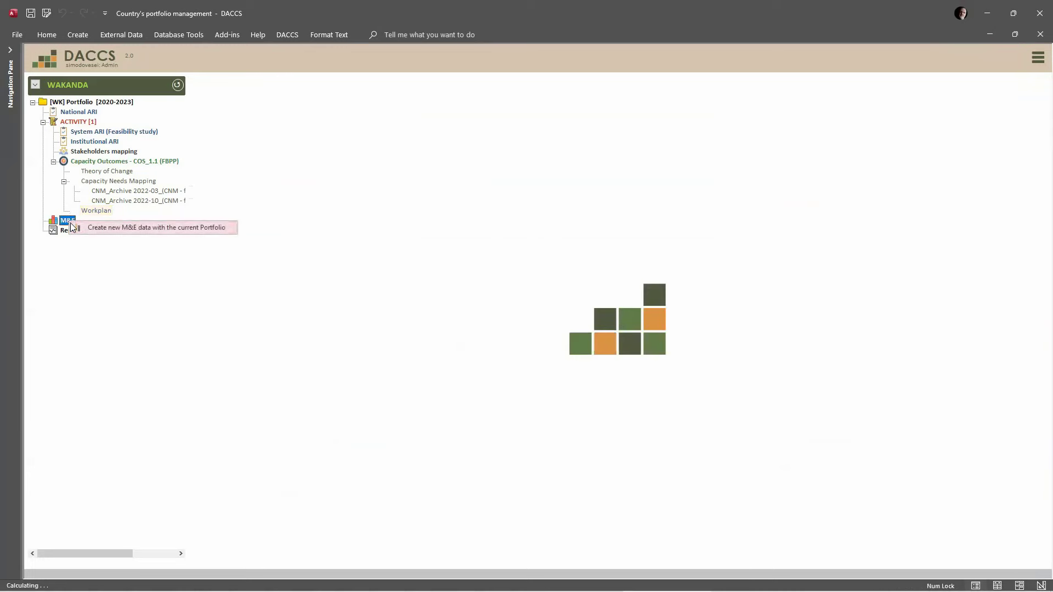
pyautogui.click(132, 229)
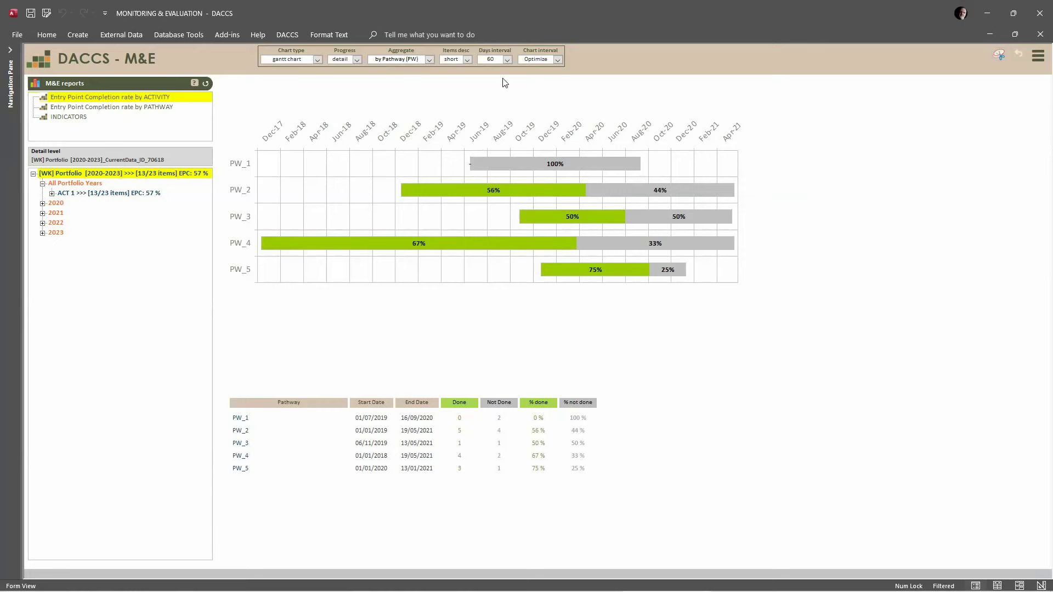
# Step: Review the chart type, progress, aggregation, item description and chart interval choices of the entry point completion Gantt chart, and close the M&E form
pyautogui.click(317, 59)
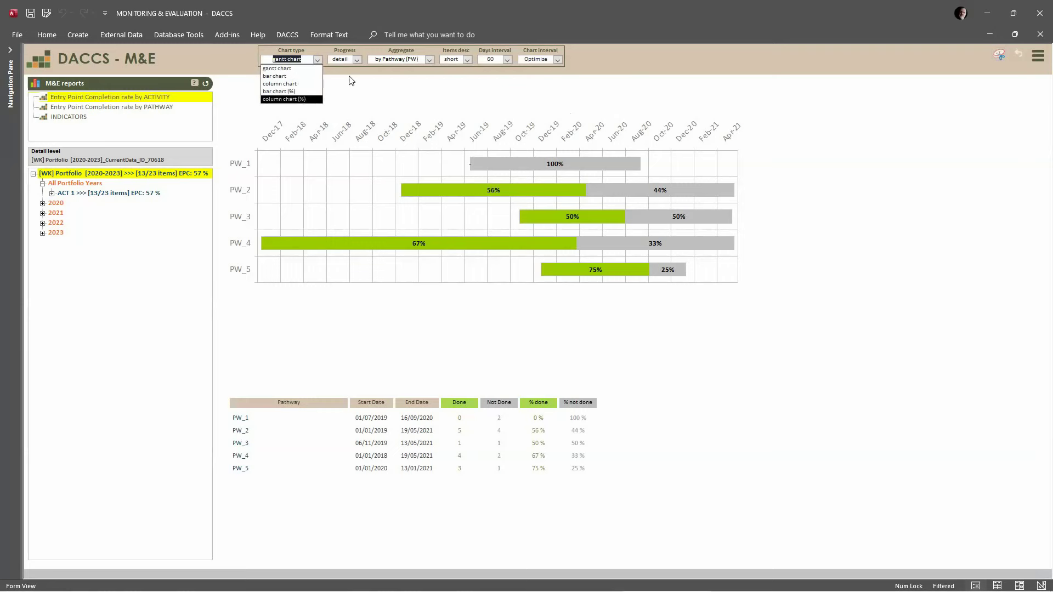
pyautogui.click(319, 59)
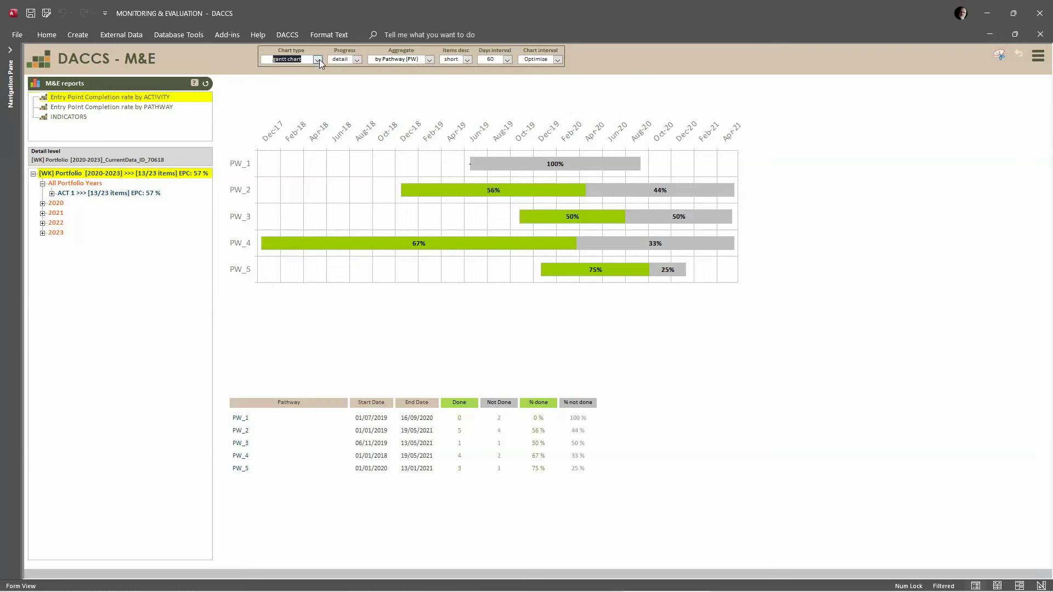
pyautogui.click(357, 59)
pyautogui.click(429, 59)
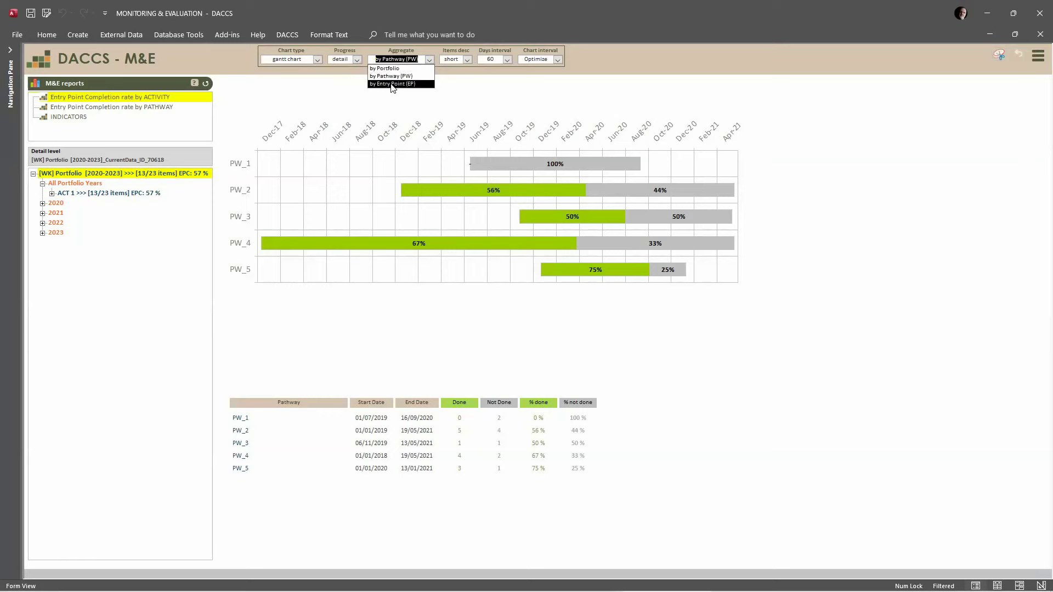
pyautogui.click(459, 95)
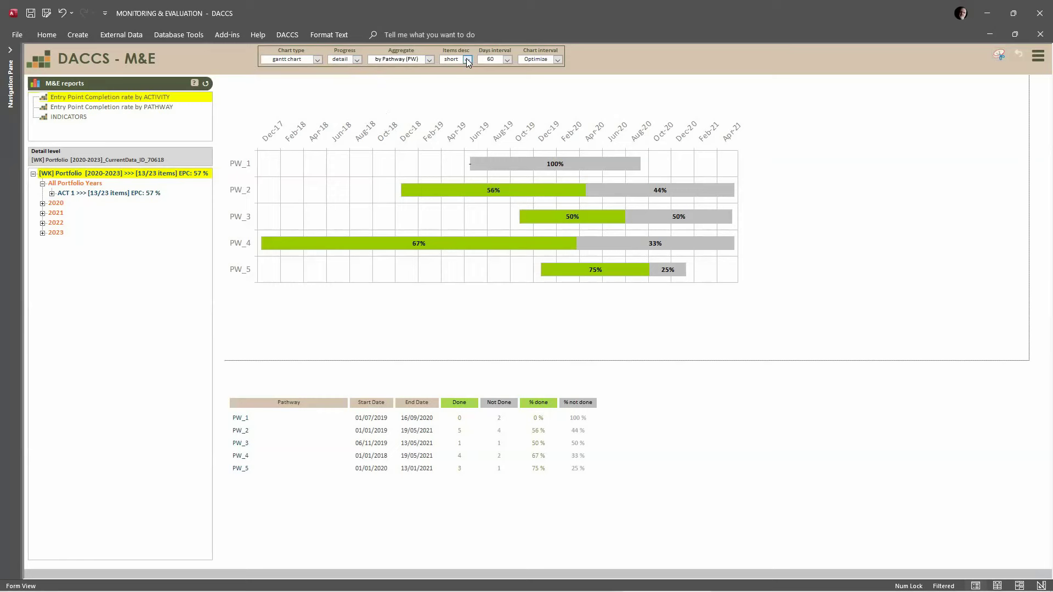
pyautogui.click(467, 60)
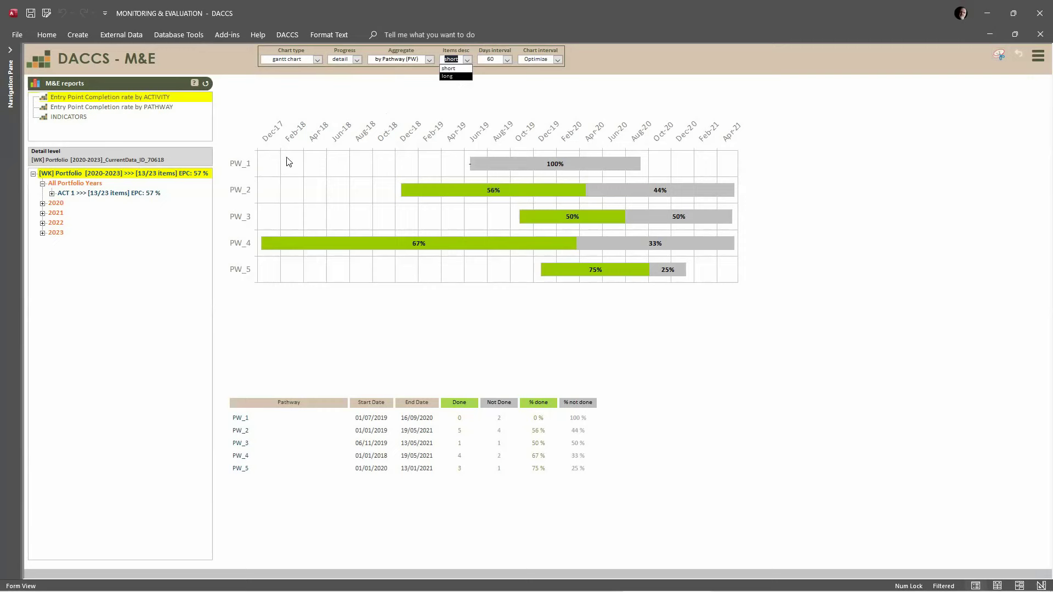
pyautogui.click(531, 99)
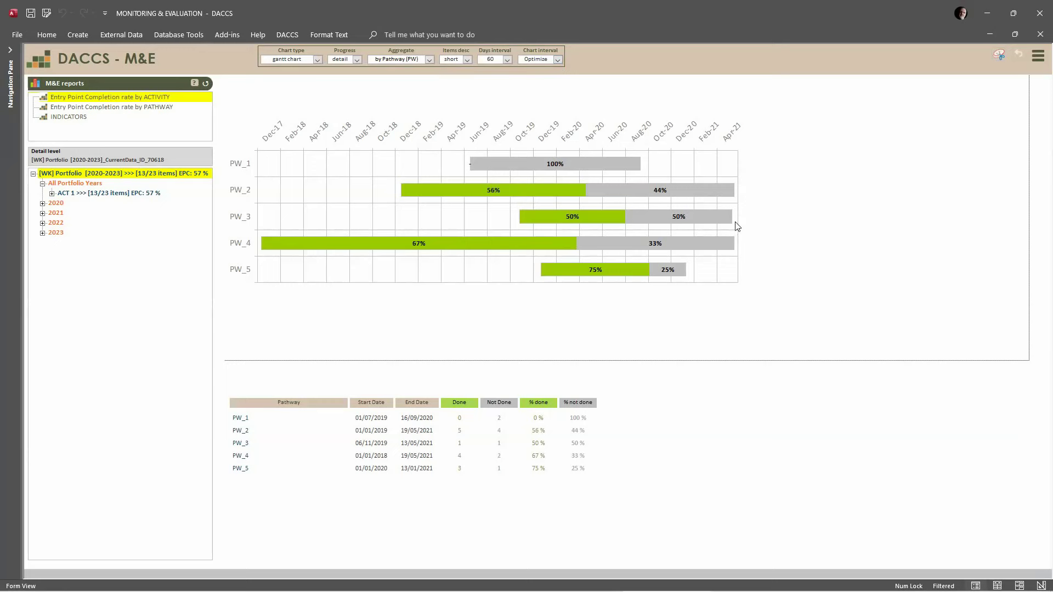
pyautogui.click(561, 57)
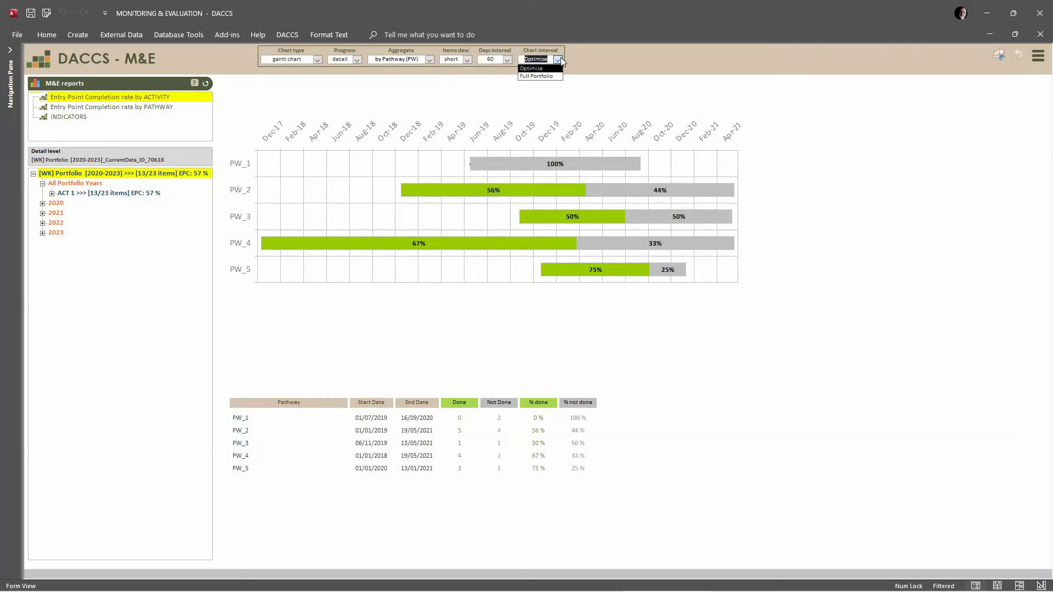
pyautogui.click(561, 59)
pyautogui.click(265, 164)
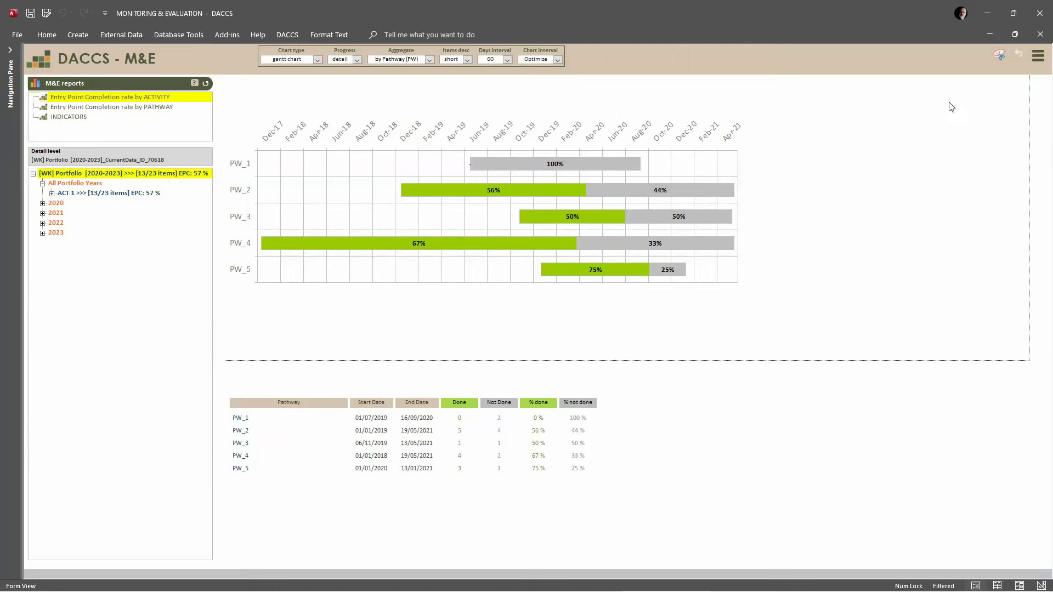
pyautogui.click(1038, 35)
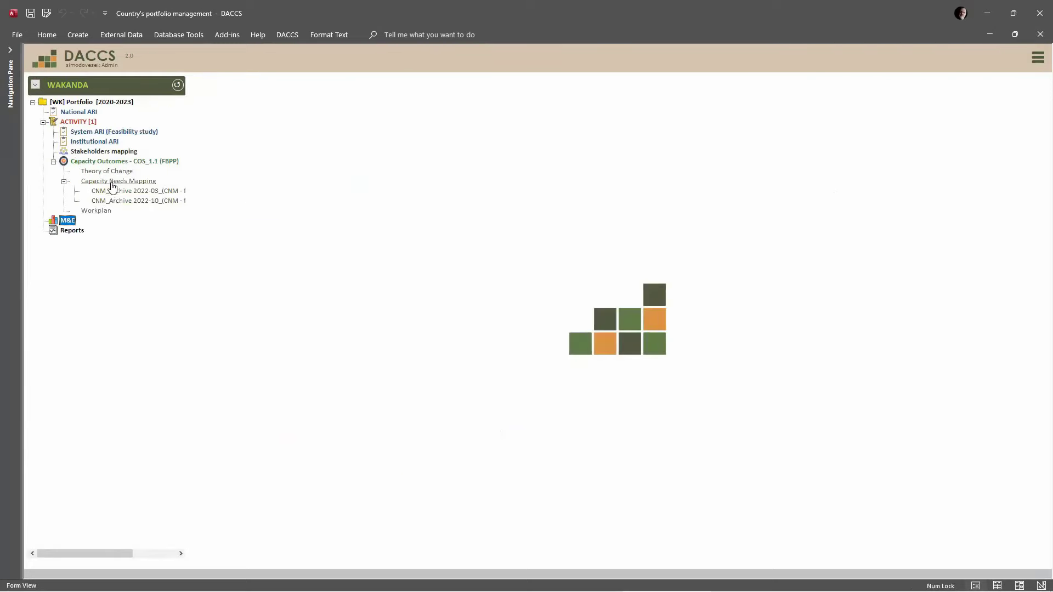
# Step: Generate a PDF from the Capacity Needs Mapping, adding System ARI, Institutional ARI, Stakeholders Mapping, WP summary, WP by PATHWAYS and WP by ENTRY POINTS
pyautogui.click(112, 182)
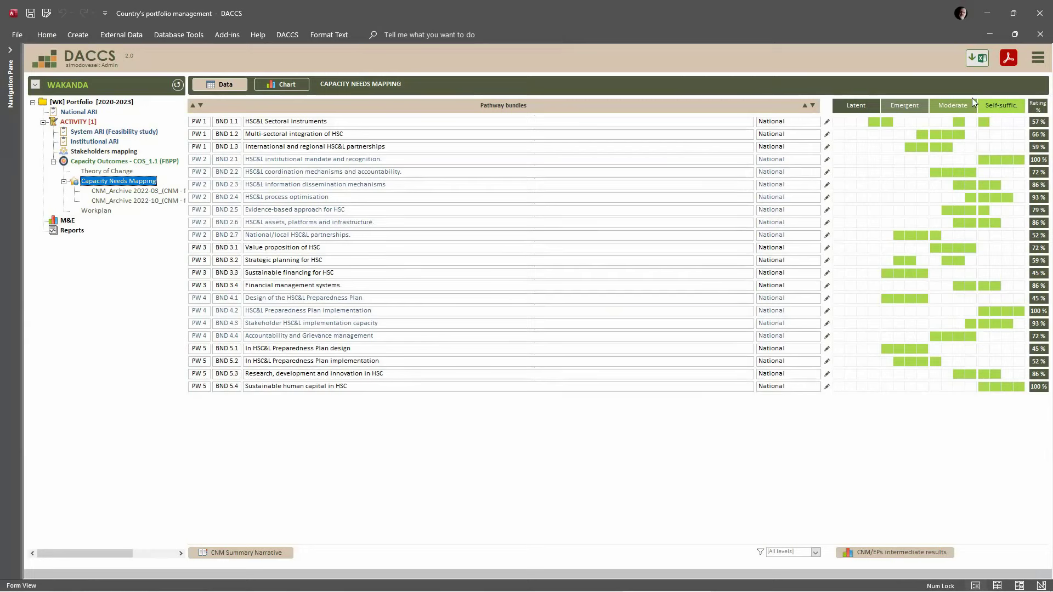
pyautogui.click(1009, 58)
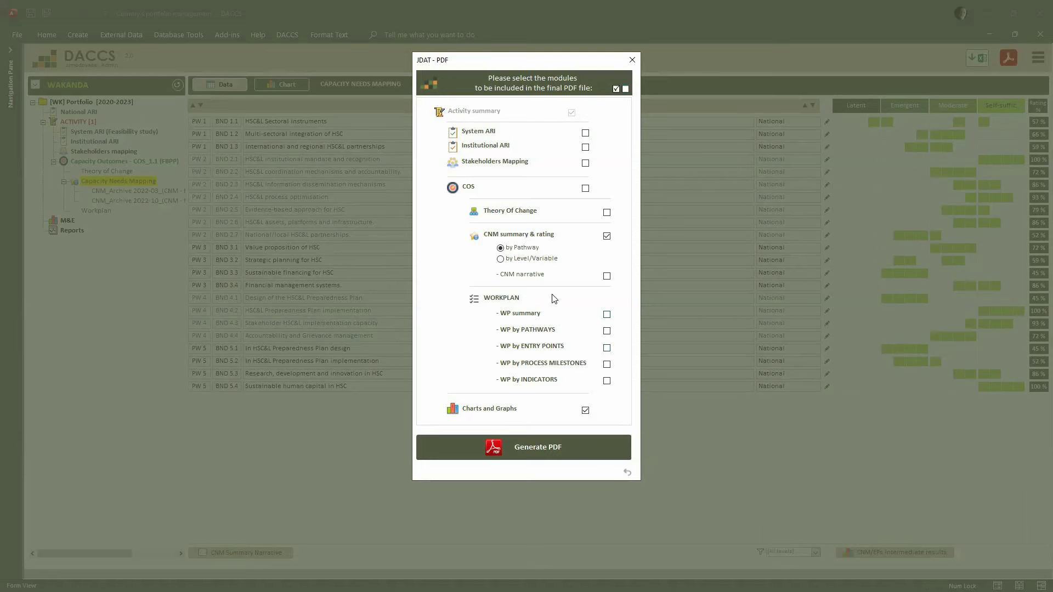
pyautogui.click(586, 134)
pyautogui.click(585, 148)
pyautogui.click(585, 163)
pyautogui.click(606, 315)
pyautogui.click(606, 331)
pyautogui.click(608, 349)
pyautogui.click(548, 452)
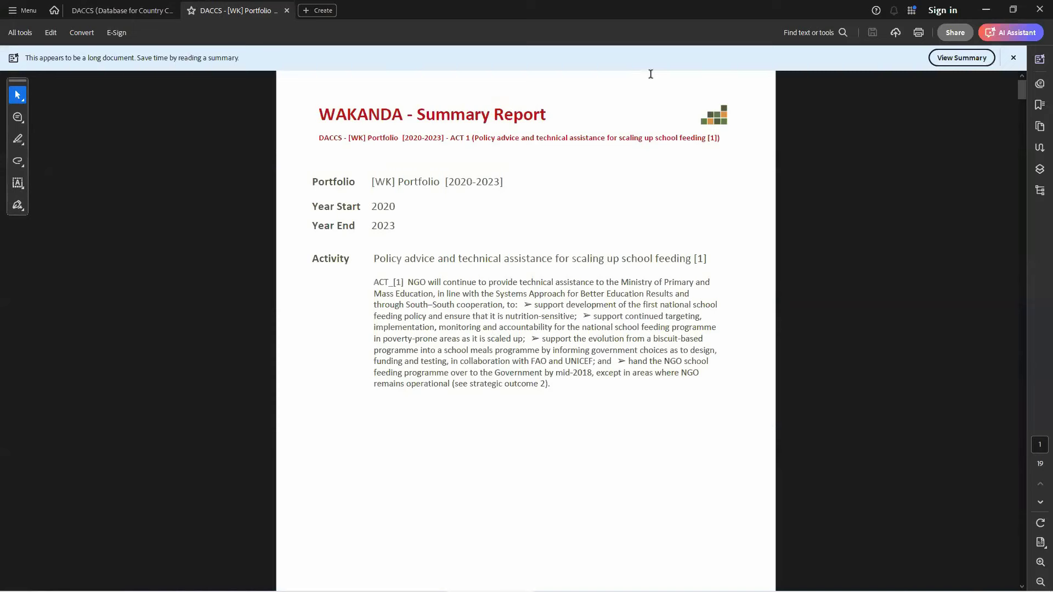
# Step: Look through the generated WAKANDA Summary Report, including its System ARI, workplan and CNM rating pages, and return to DACCS
pyautogui.click(1012, 57)
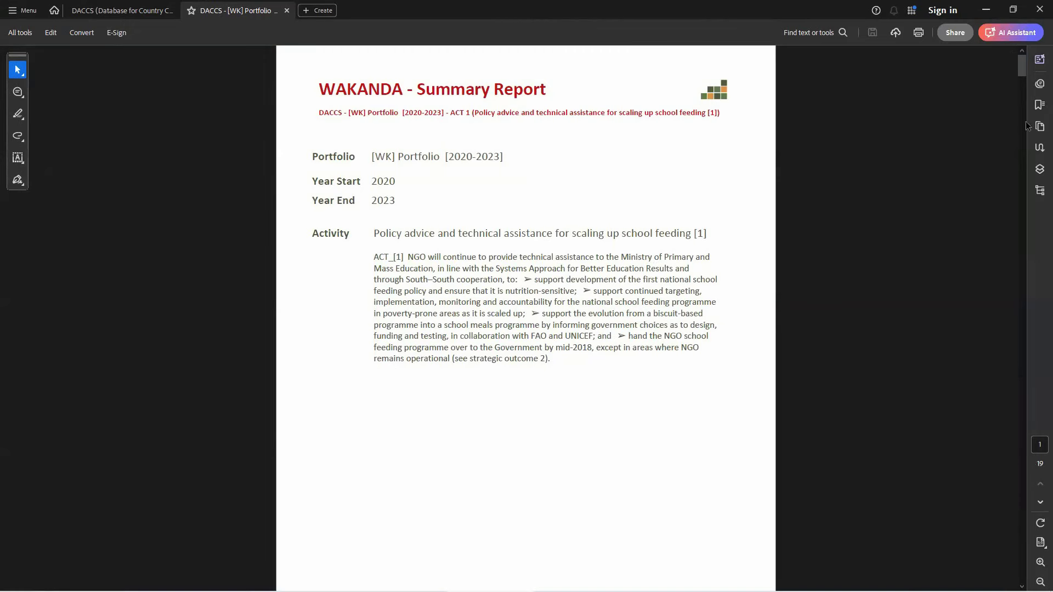
pyautogui.moveTo(1023, 57); pyautogui.dragTo(1022, 74)
pyautogui.scroll(-7, 1021, 73)
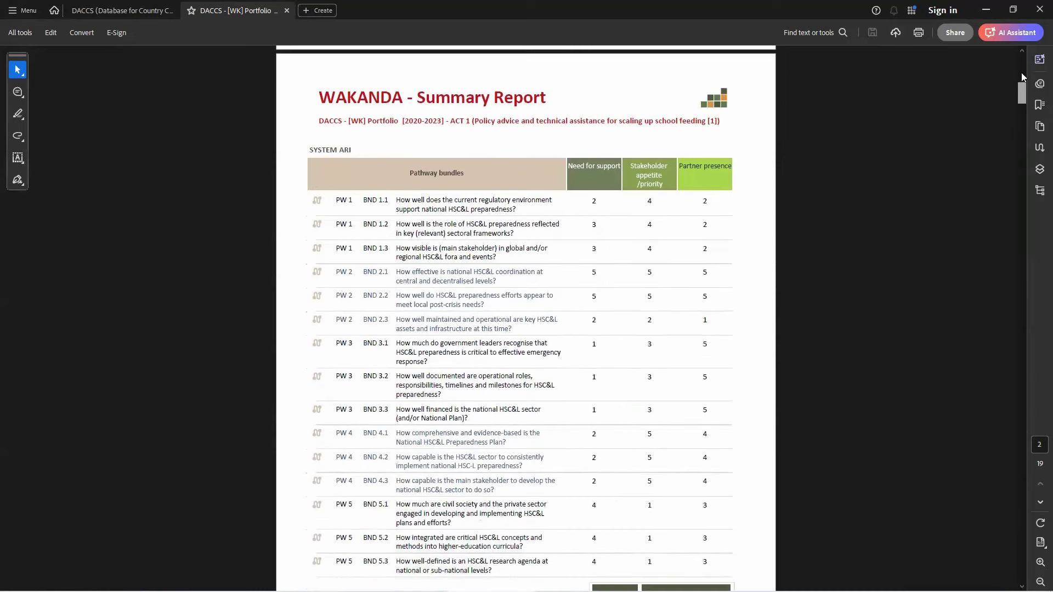
pyautogui.moveTo(1023, 99); pyautogui.dragTo(1032, 452)
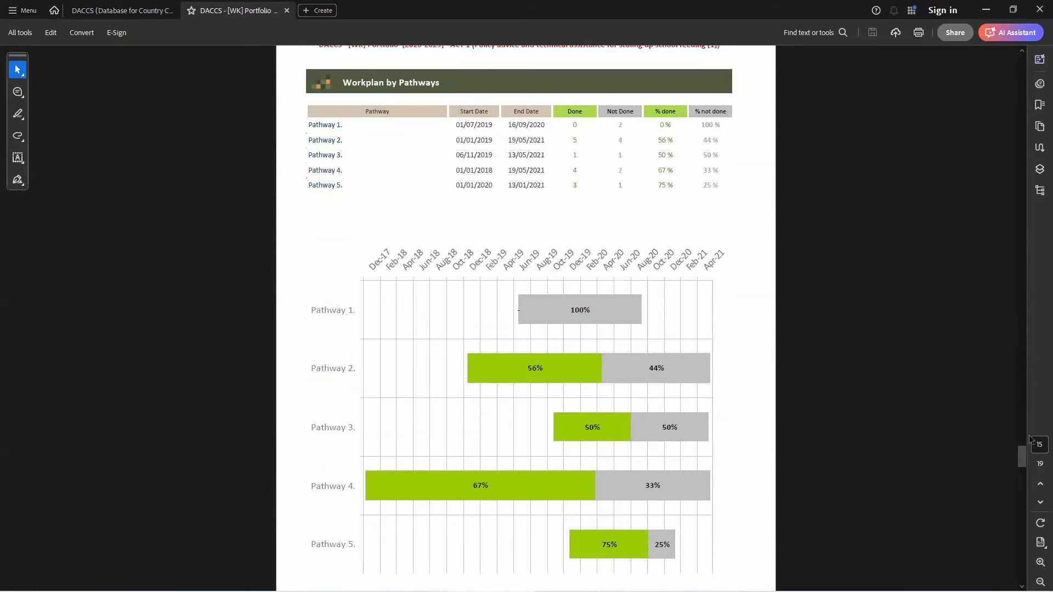
pyautogui.moveTo(1022, 459); pyautogui.dragTo(1014, 323)
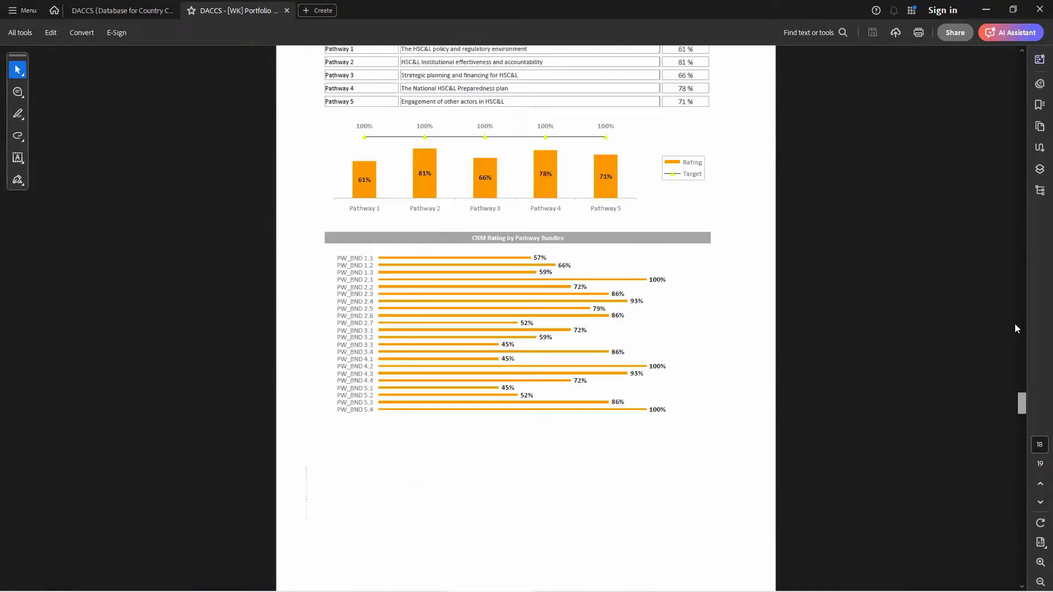
pyautogui.click(1038, 11)
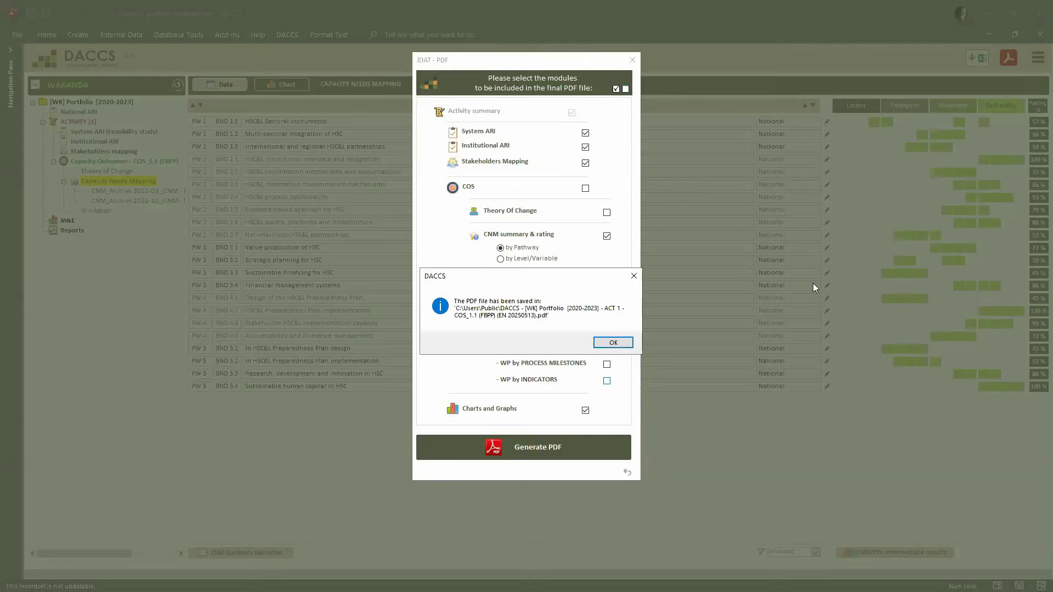
pyautogui.press('Return')
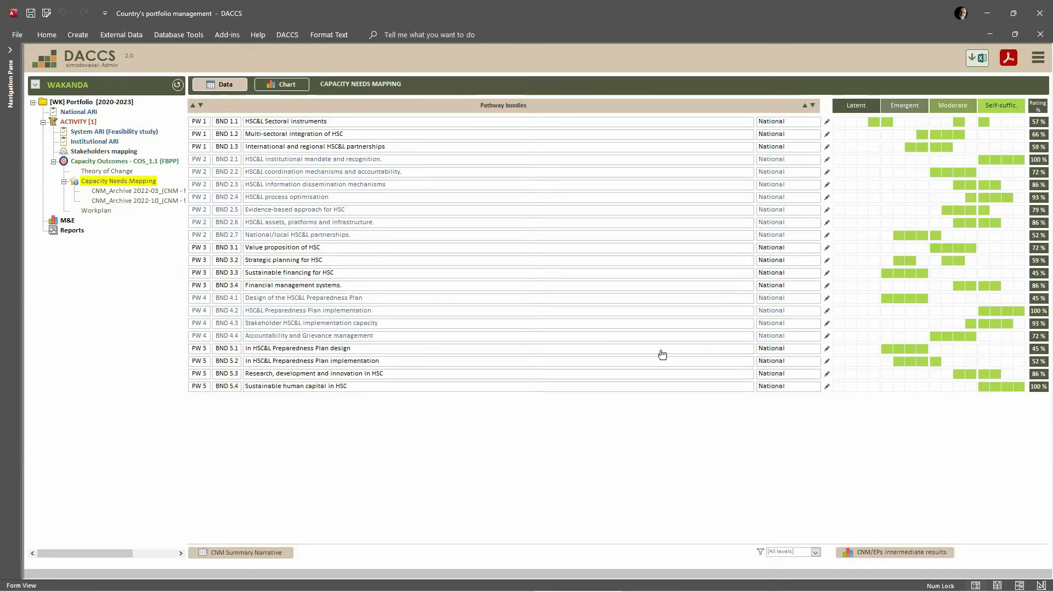
# Step: Open the Management Dashboard and check the year filter of its National ARI chart
pyautogui.click(1038, 57)
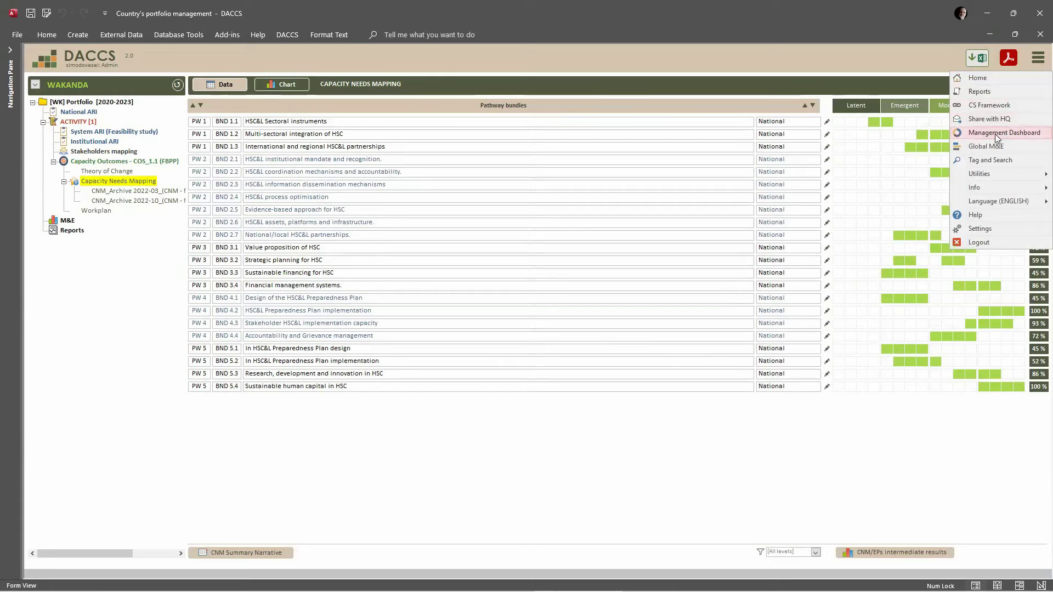
pyautogui.click(998, 133)
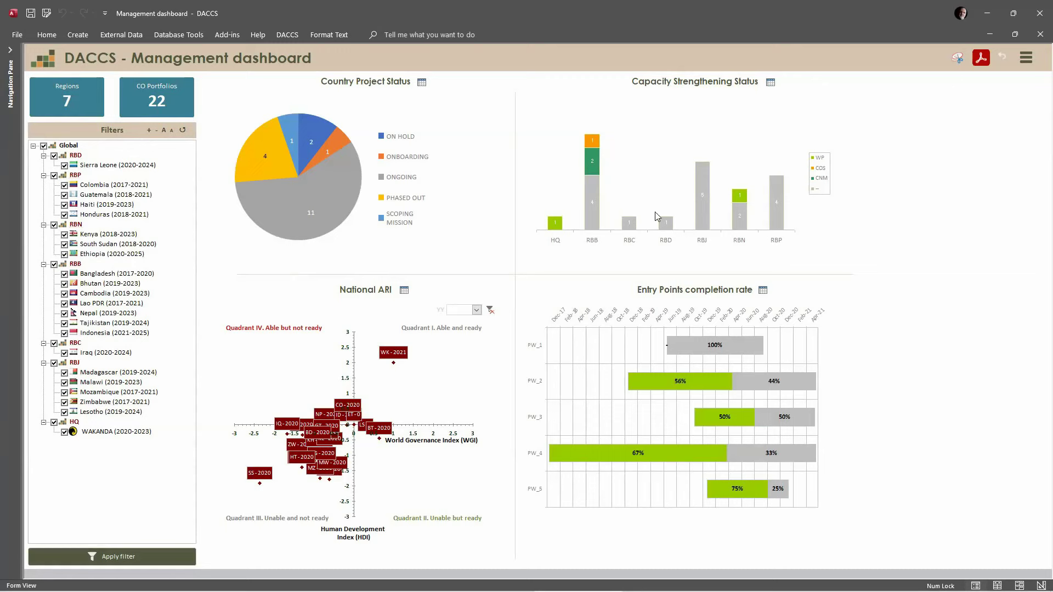
pyautogui.click(476, 310)
pyautogui.click(476, 310)
pyautogui.click(490, 310)
# Step: Open the DACCS Application Settings and set the lightbox color to Dark Blue
pyautogui.click(1026, 57)
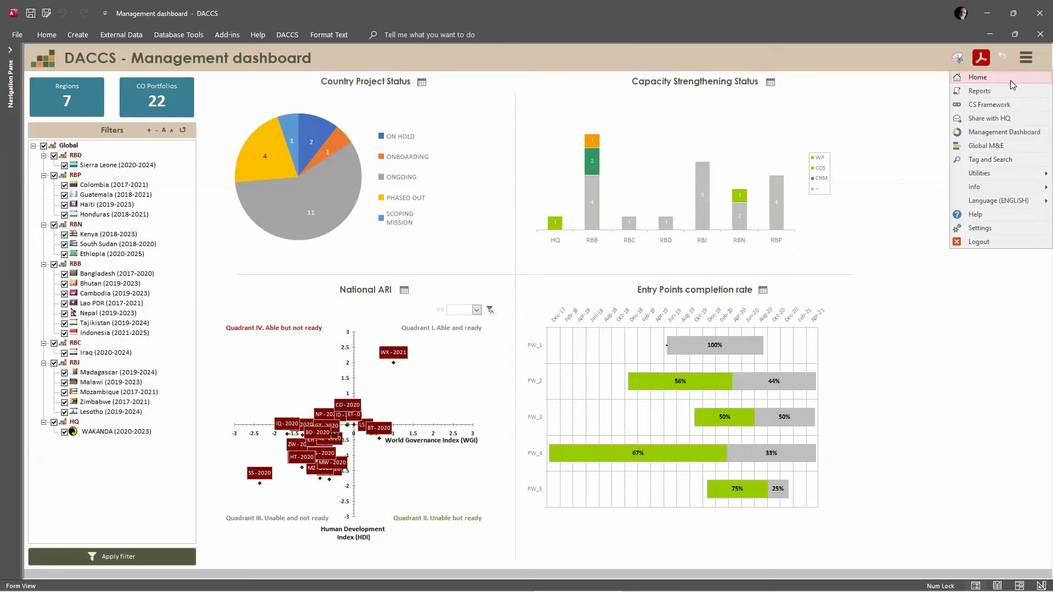
pyautogui.click(987, 231)
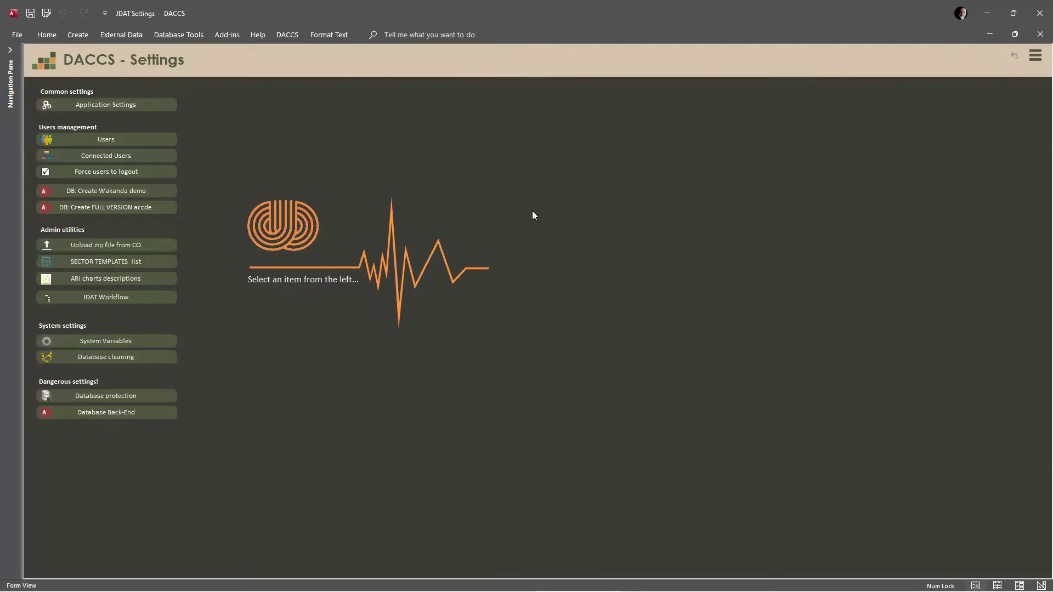
pyautogui.click(114, 105)
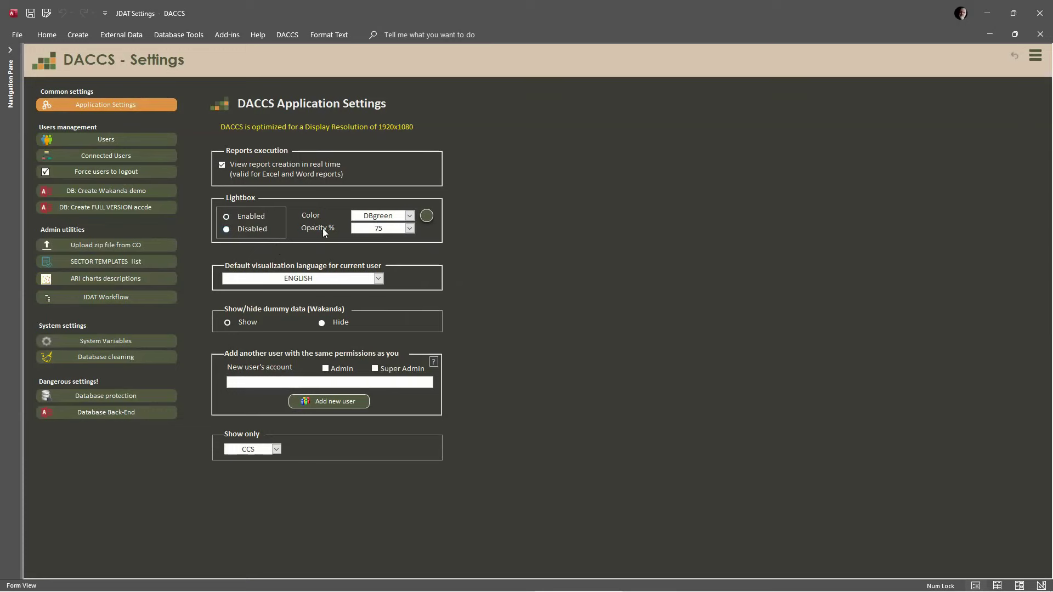
pyautogui.click(410, 216)
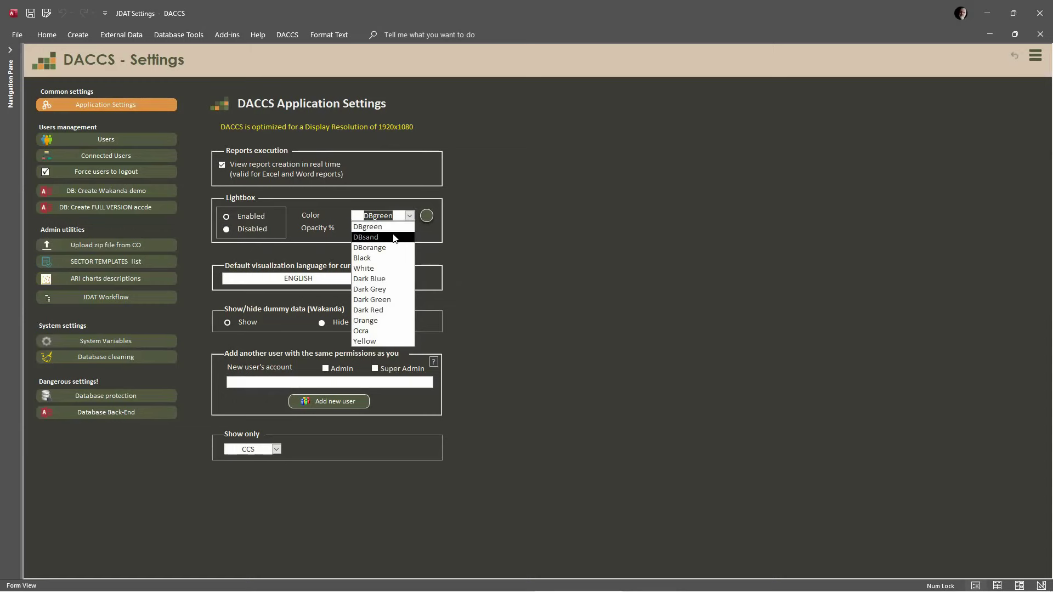
pyautogui.click(381, 280)
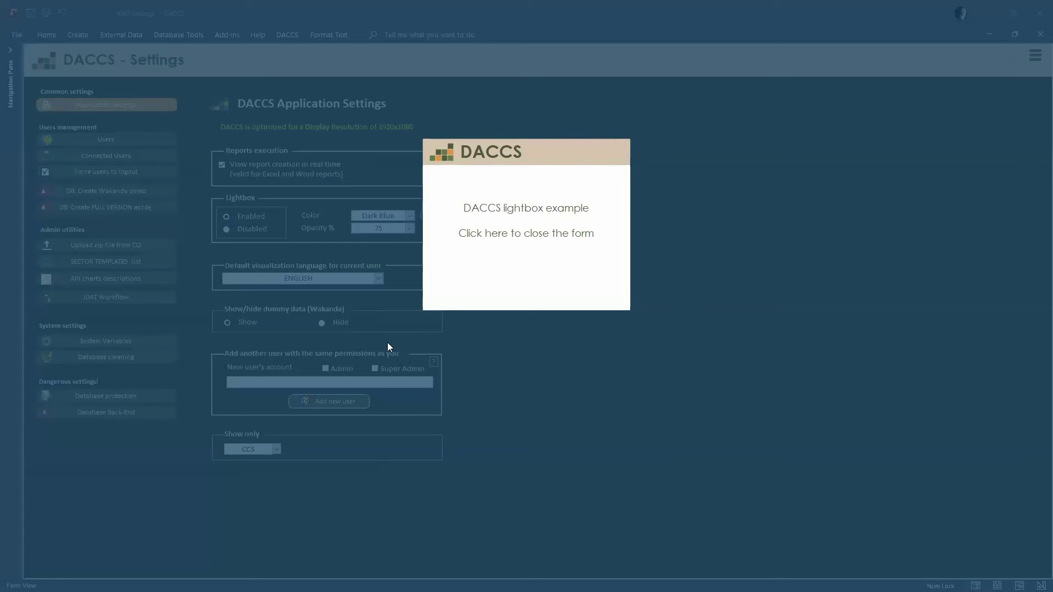
# Step: Try lightbox opacities of 30% and 100%, closing each lightbox example
pyautogui.click(530, 238)
pyautogui.click(410, 229)
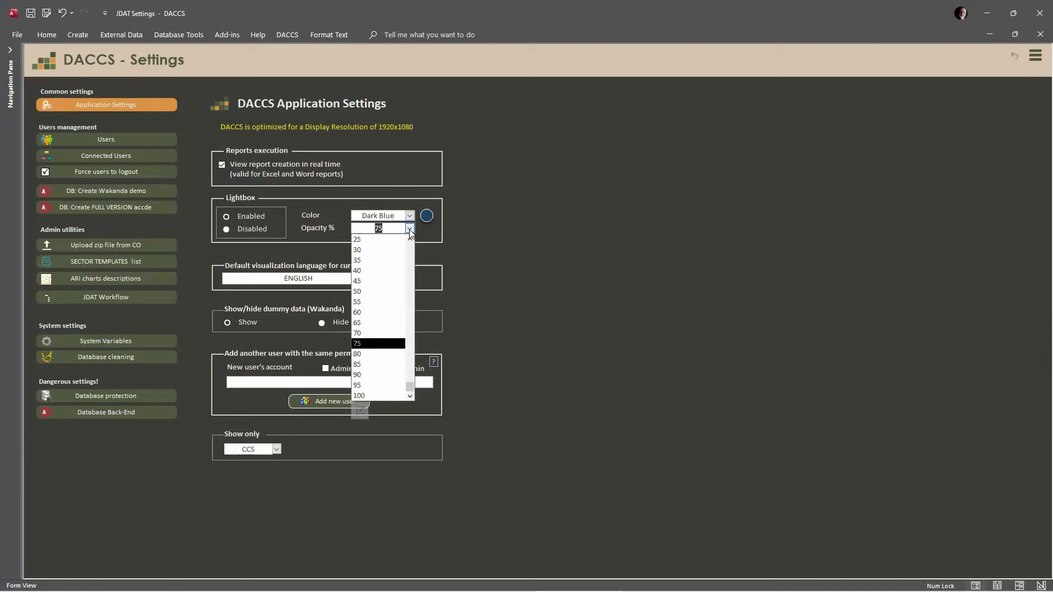
pyautogui.click(385, 256)
pyautogui.click(501, 237)
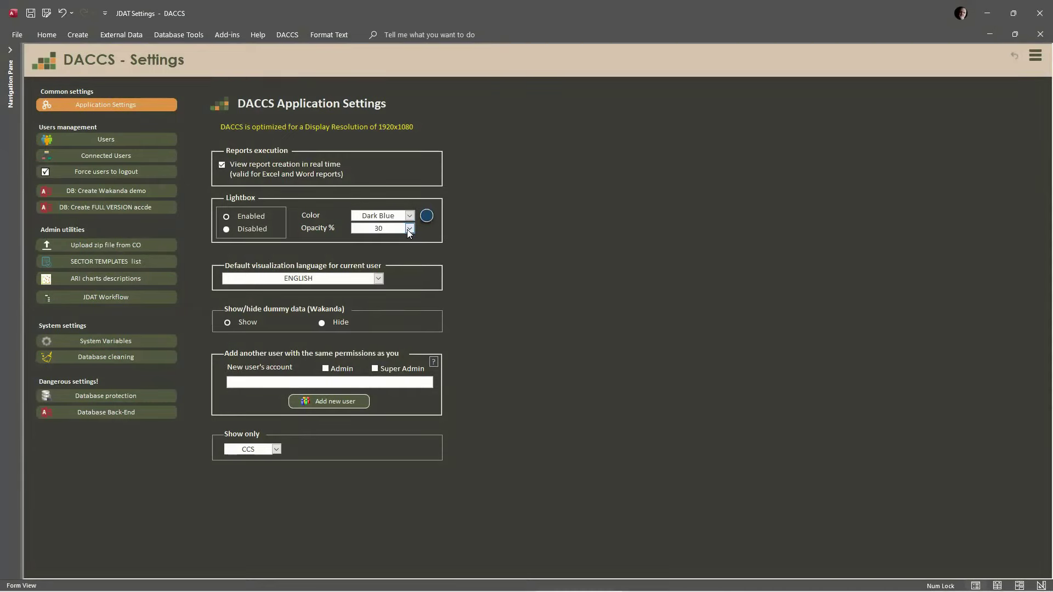
pyautogui.click(410, 228)
pyautogui.click(374, 396)
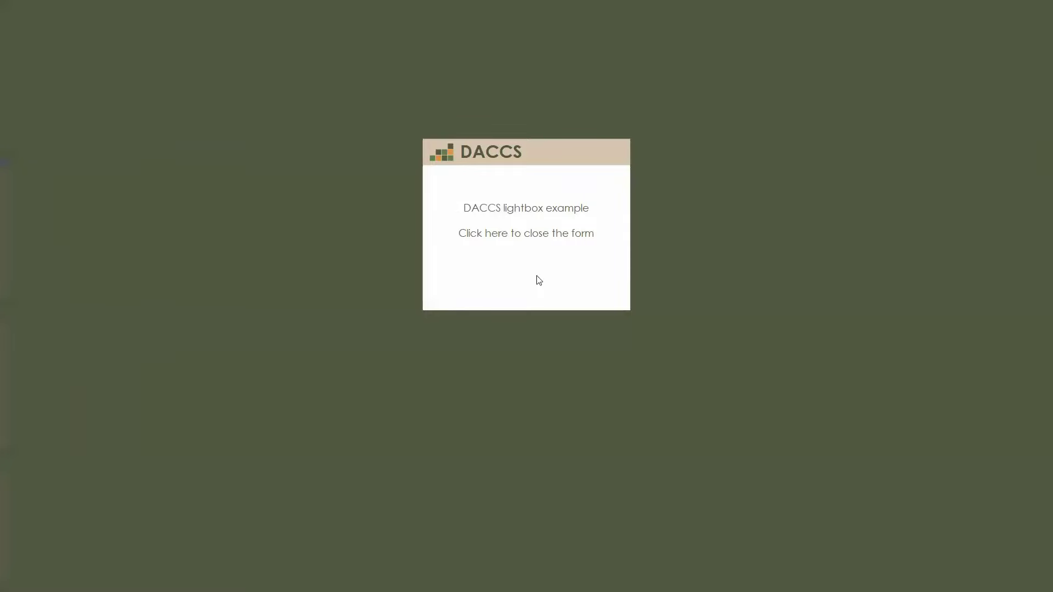
pyautogui.click(501, 236)
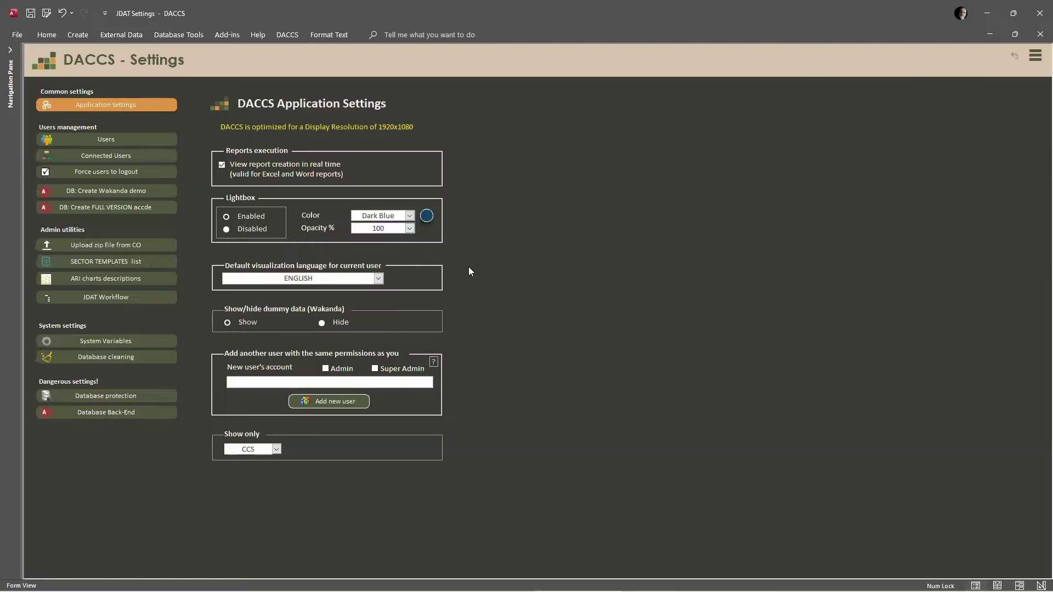
# Step: Set the lightbox opacity to 75% and its color to DBgreen, closing each lightbox example
pyautogui.click(410, 228)
pyautogui.click(382, 344)
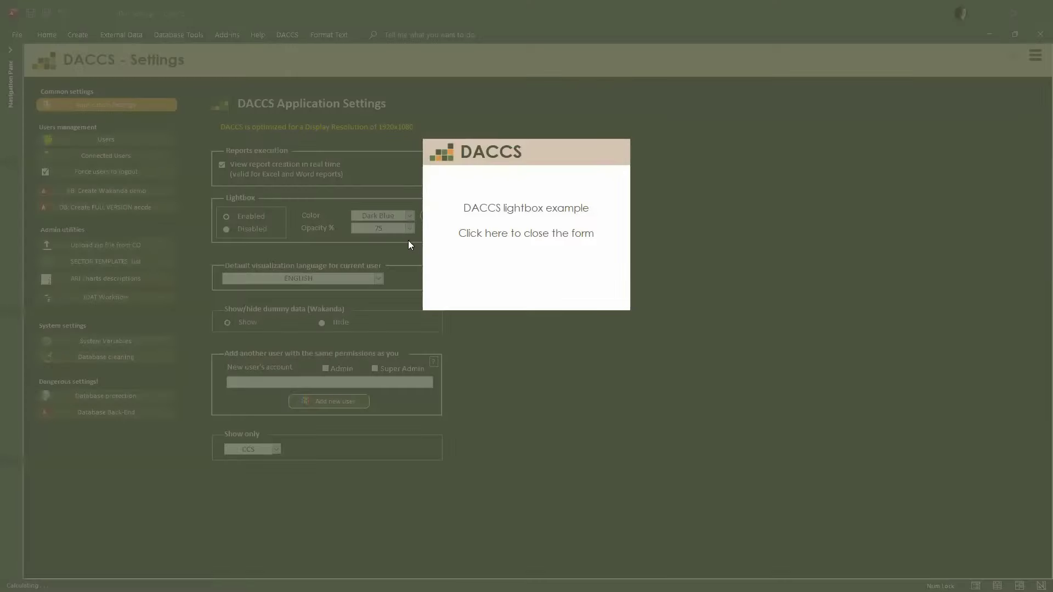
pyautogui.click(496, 233)
pyautogui.click(410, 215)
pyautogui.click(399, 227)
pyautogui.click(495, 236)
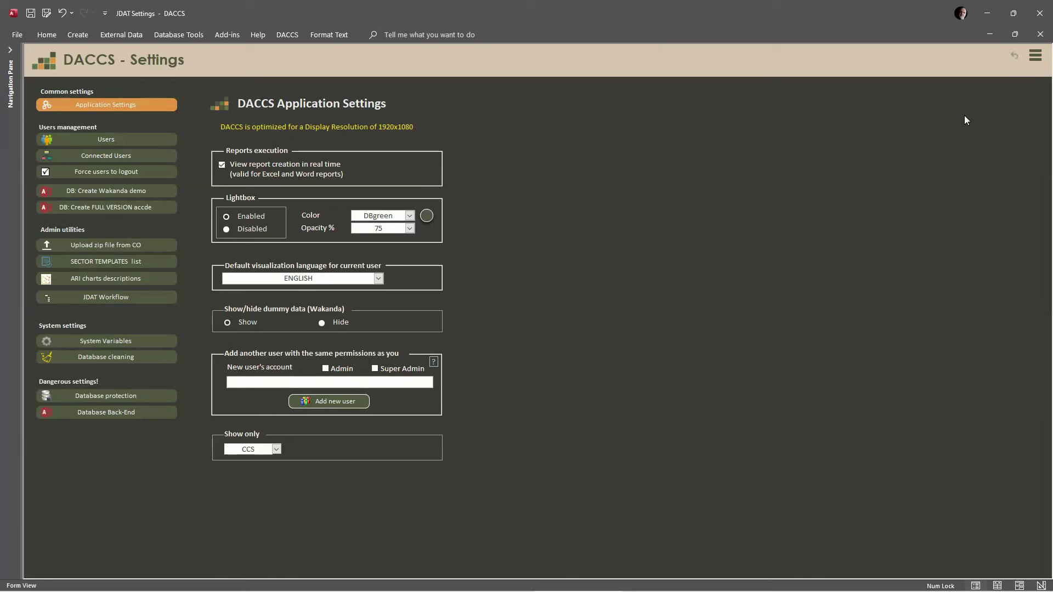
# Step: Open Tag and Search and look through the details of the COLOMBIA [CO] Portfolio
pyautogui.click(1036, 56)
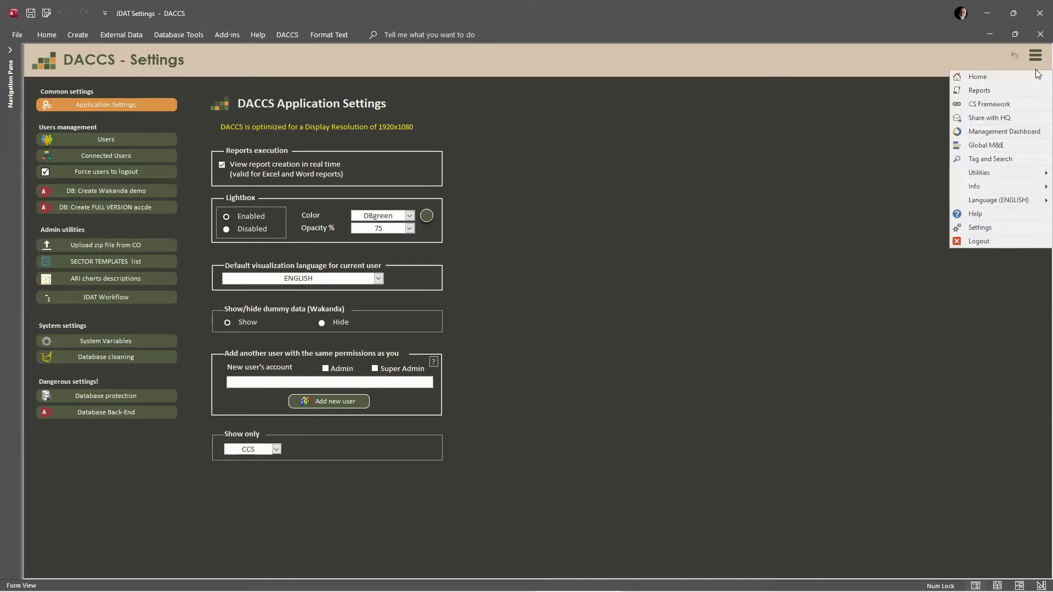
pyautogui.click(990, 159)
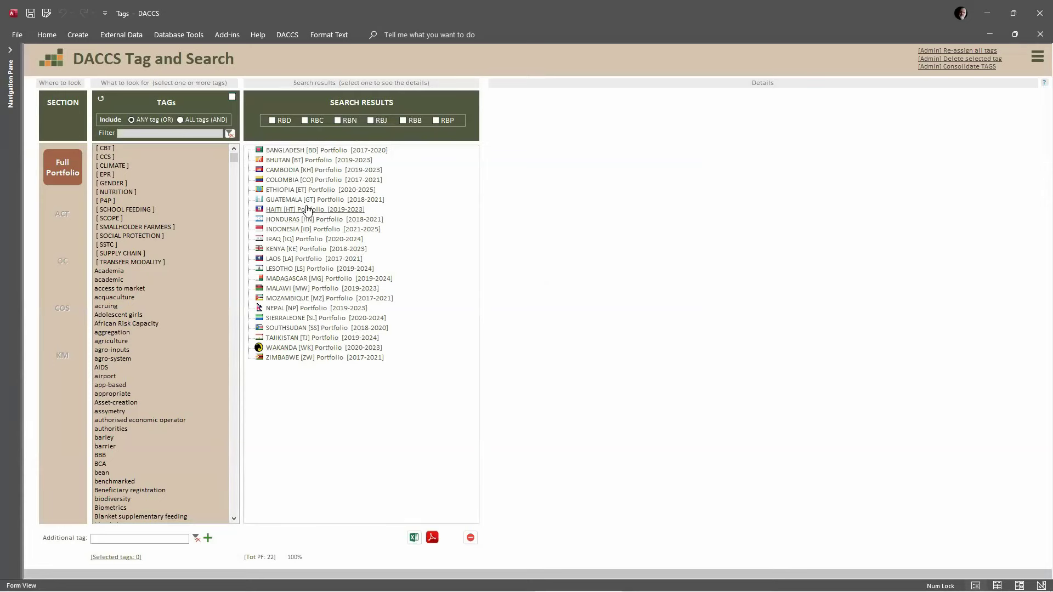
pyautogui.click(296, 181)
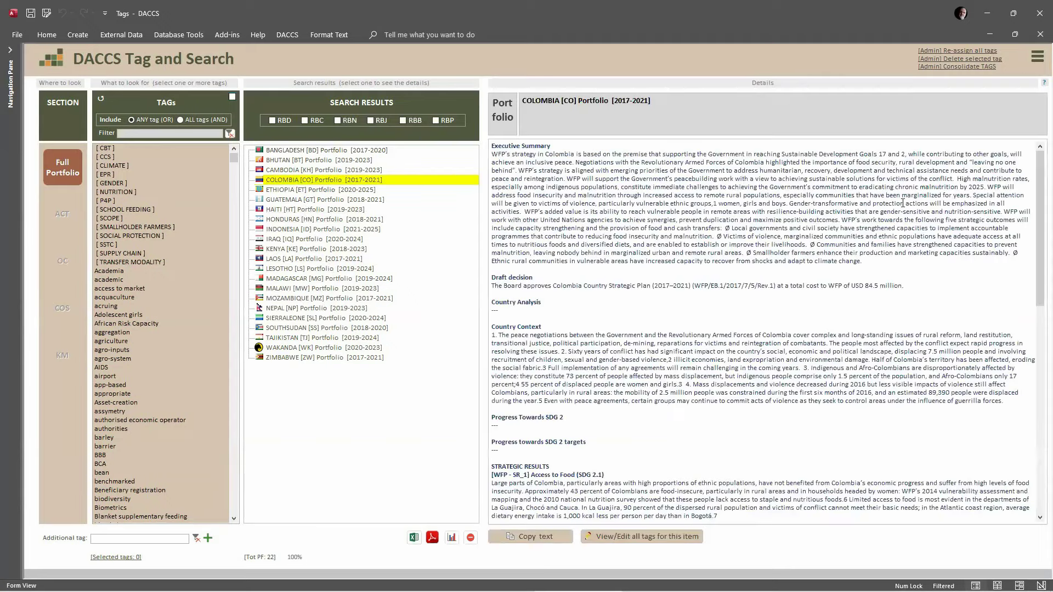
pyautogui.click(1037, 253)
pyautogui.moveTo(1037, 193); pyautogui.dragTo(1038, 157)
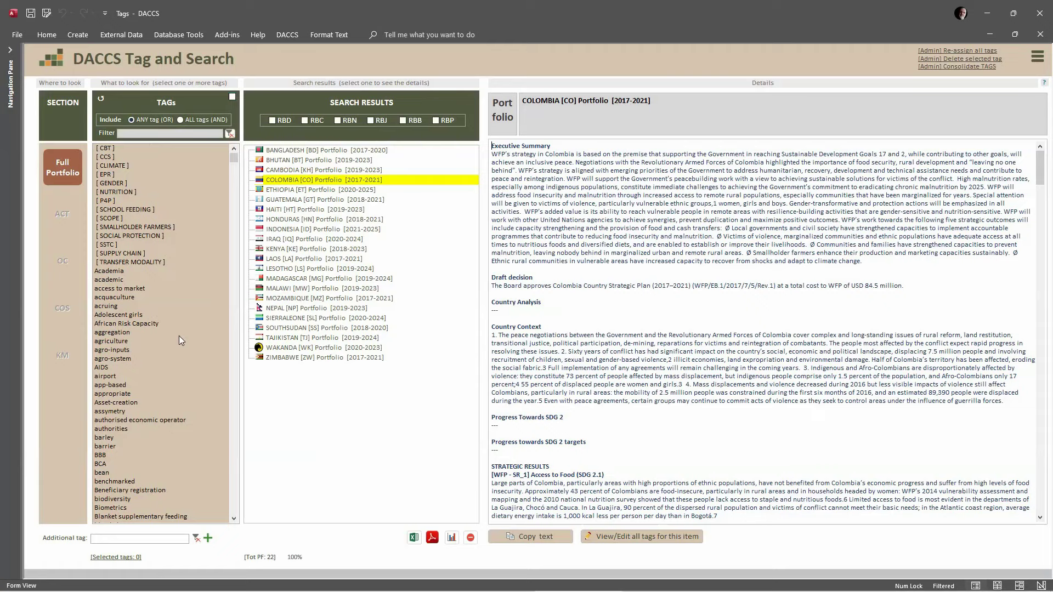
# Step: Filter the portfolios by the [ SOCIAL PROTECTION ] tag and check the keywords defined for that tag
pyautogui.moveTo(232, 156)
pyautogui.mouseDown()
pyautogui.moveTo(235, 521)
pyautogui.moveTo(247, 162)
pyautogui.mouseUp()
pyautogui.click(135, 236)
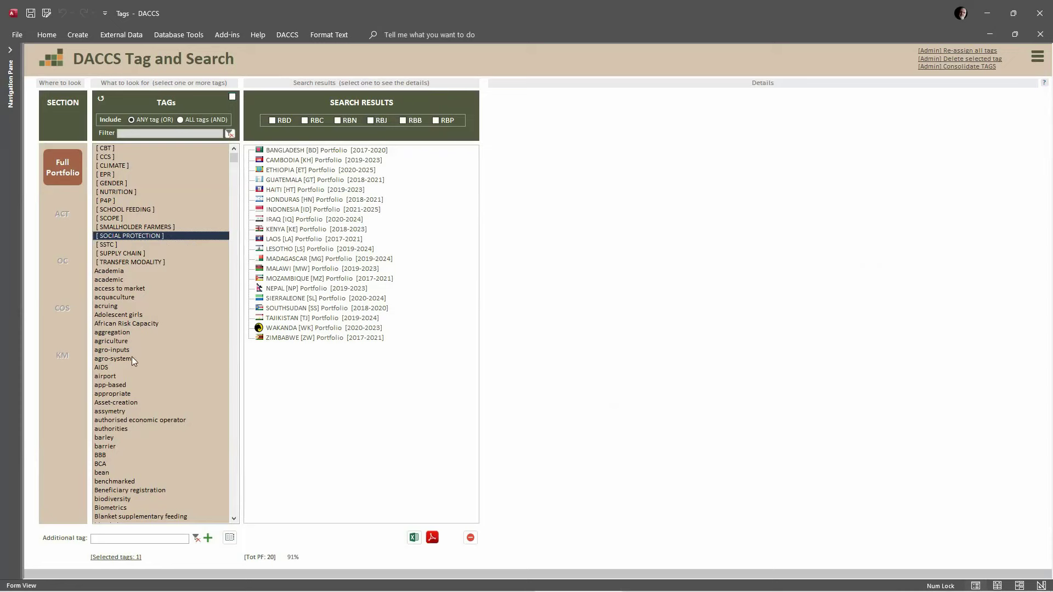
pyautogui.scroll(-3, 145, 317)
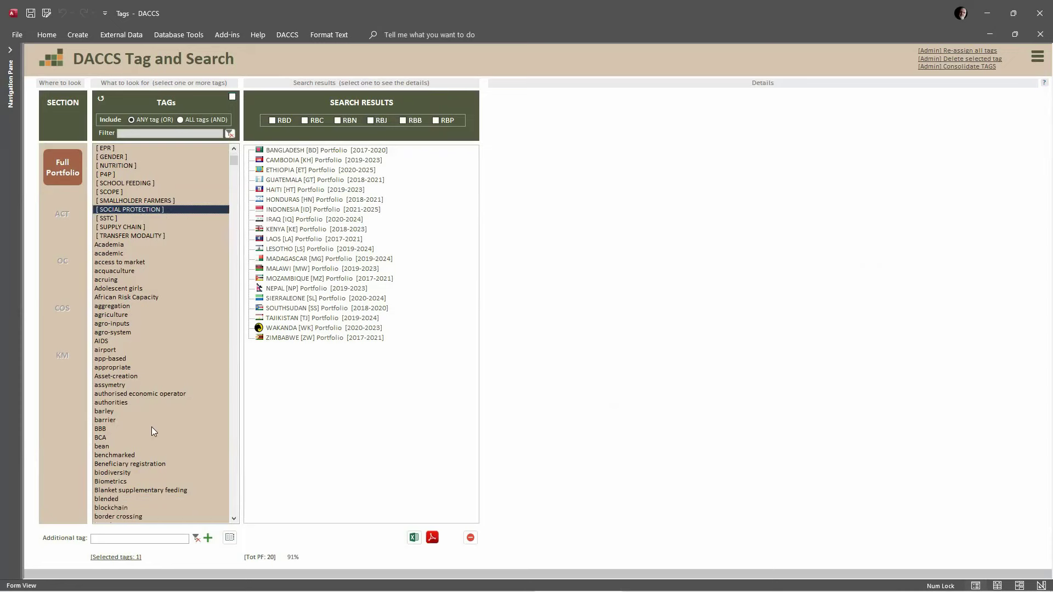
pyautogui.scroll(3, 154, 371)
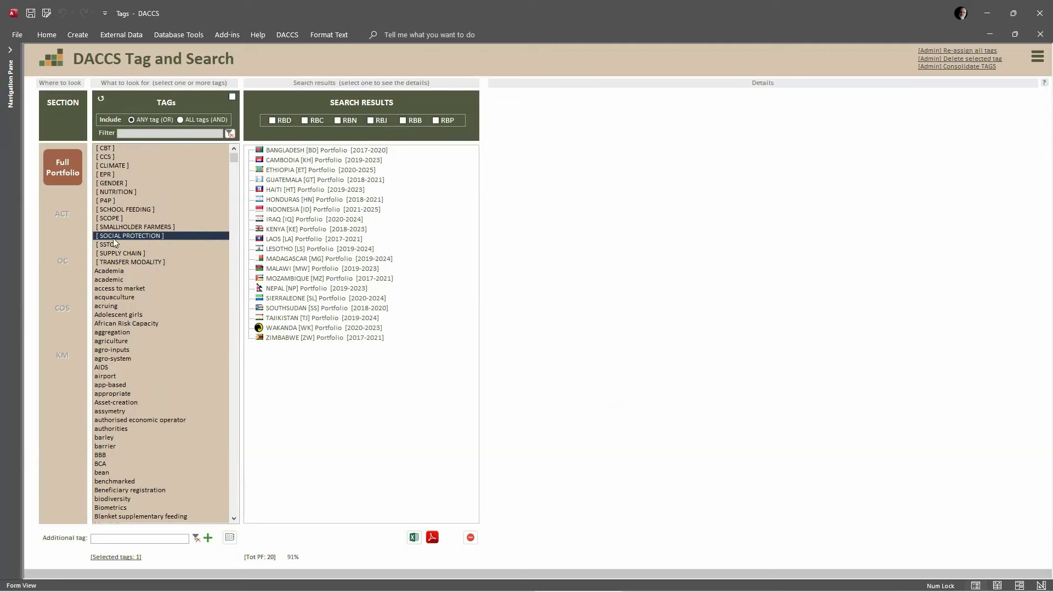
pyautogui.click(230, 540)
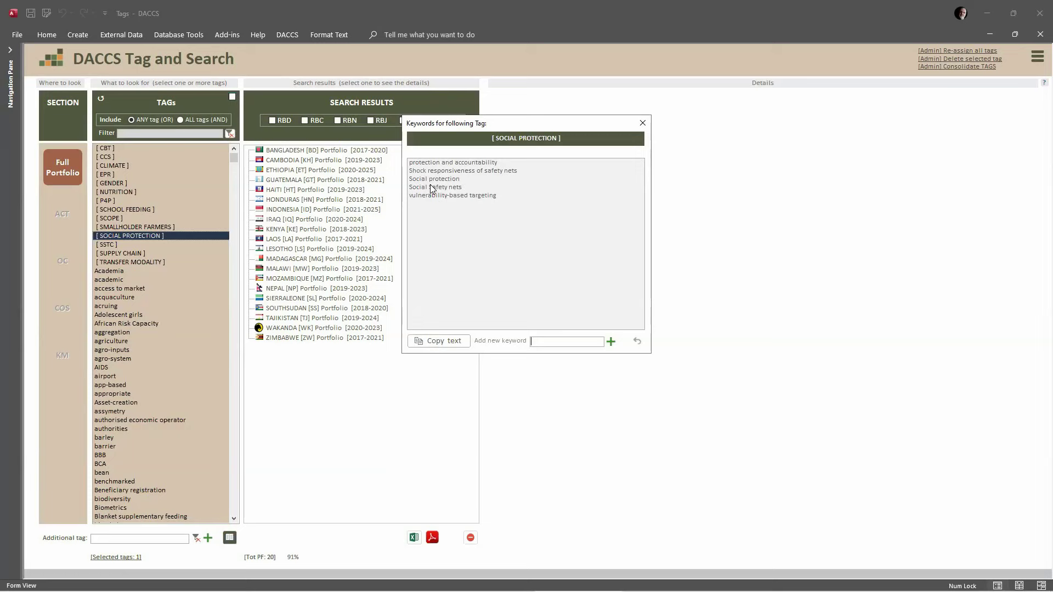
pyautogui.click(643, 124)
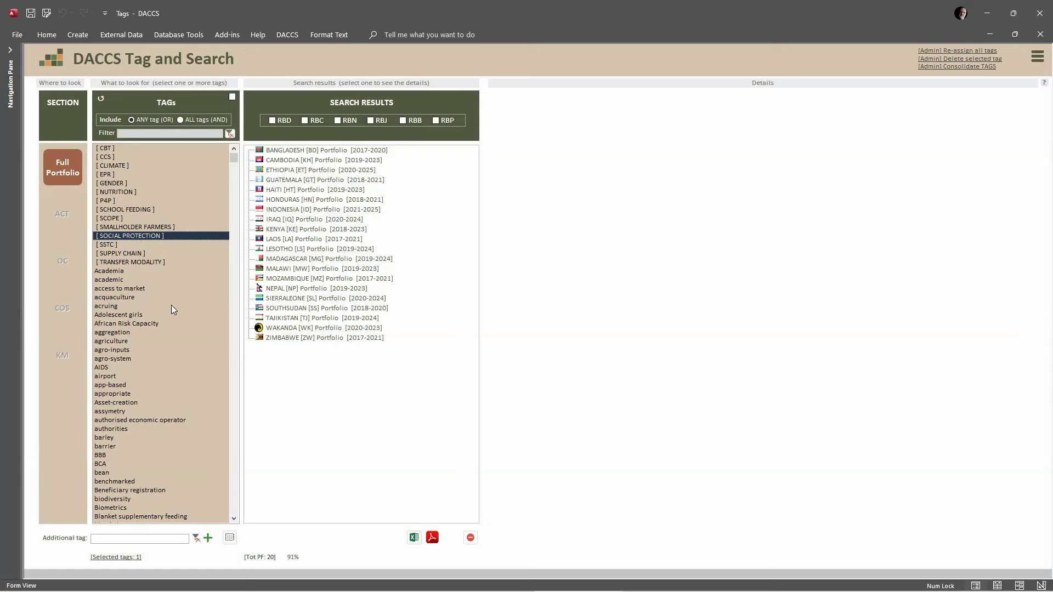
# Step: Add the agriculture tag to the search and look through the MALAWI [MW] Portfolio's details
pyautogui.click(117, 341)
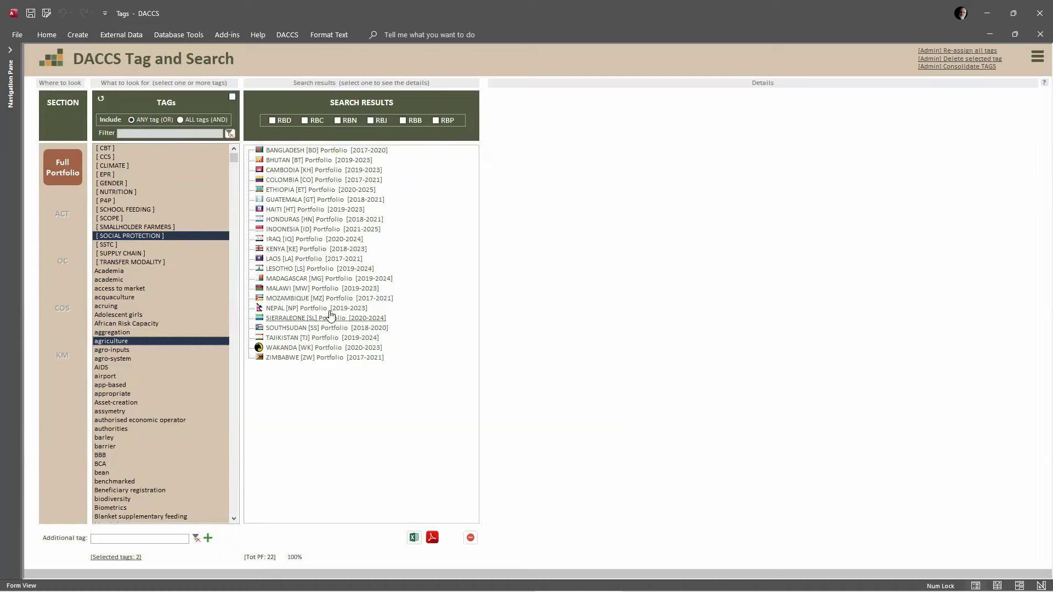
pyautogui.click(311, 289)
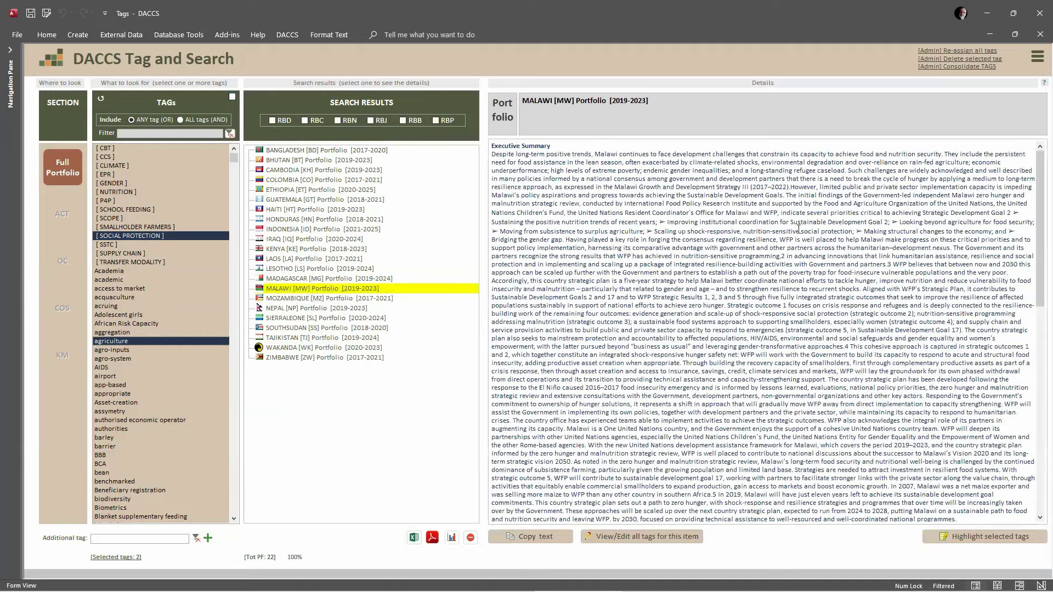
pyautogui.moveTo(1038, 214); pyautogui.dragTo(1037, 356)
pyautogui.click(1036, 361)
pyautogui.scroll(-10, 1034, 381)
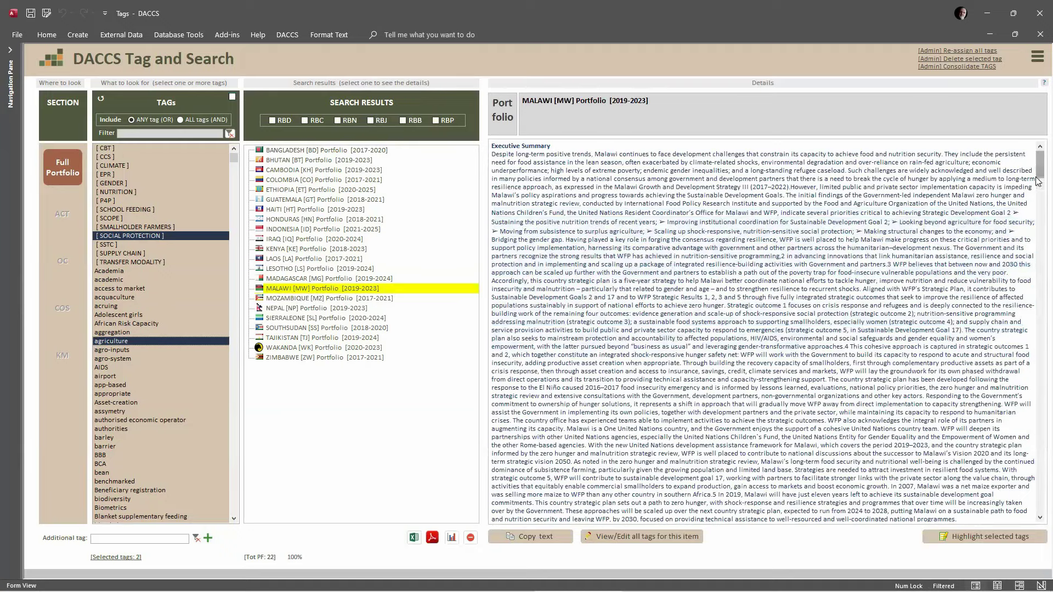
pyautogui.scroll(15, 1033, 382)
# Step: Highlight the selected tags in the Malawi portfolio text, review the matches and copy the text as plain text
pyautogui.moveTo(767, 591)
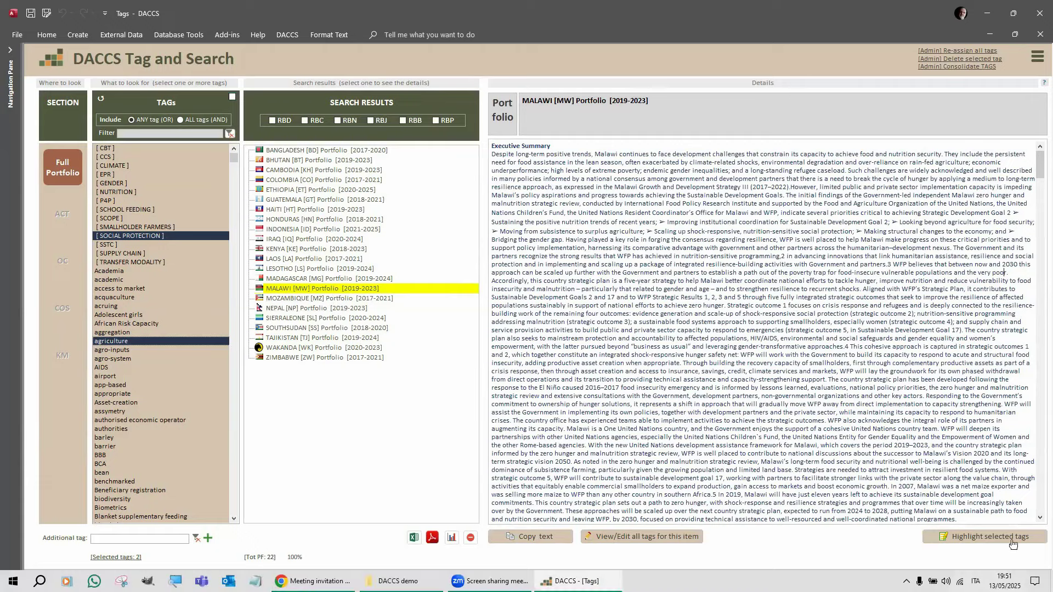
pyautogui.click(996, 540)
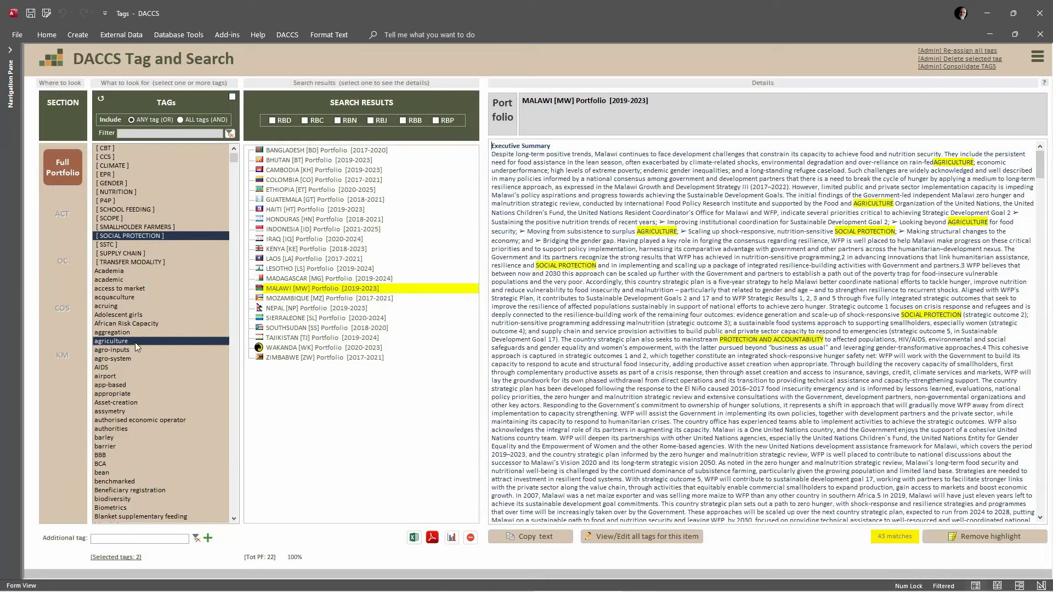
pyautogui.moveTo(1038, 163); pyautogui.dragTo(1038, 328)
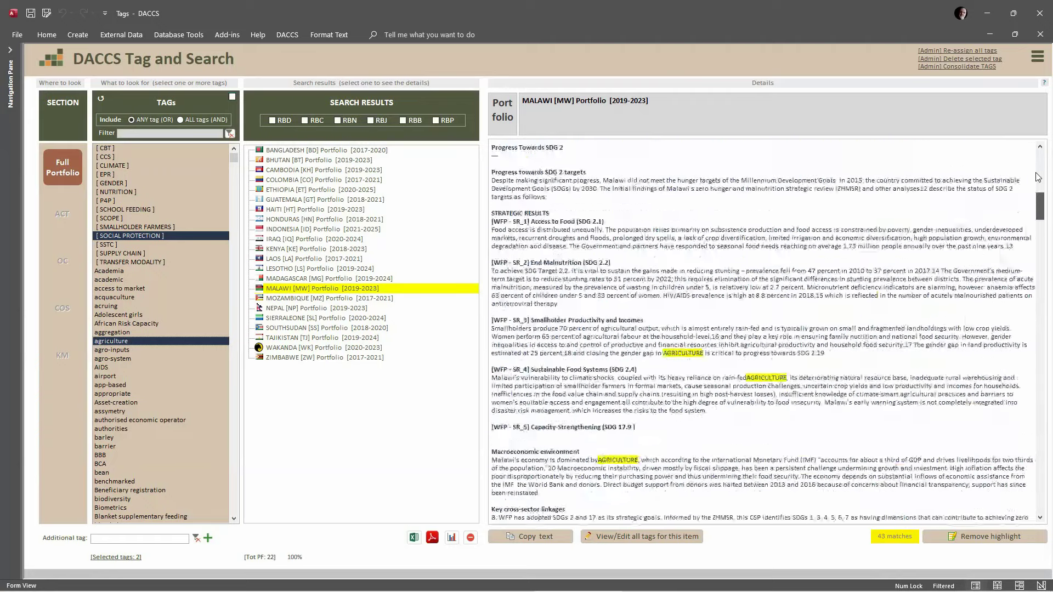
pyautogui.click(545, 540)
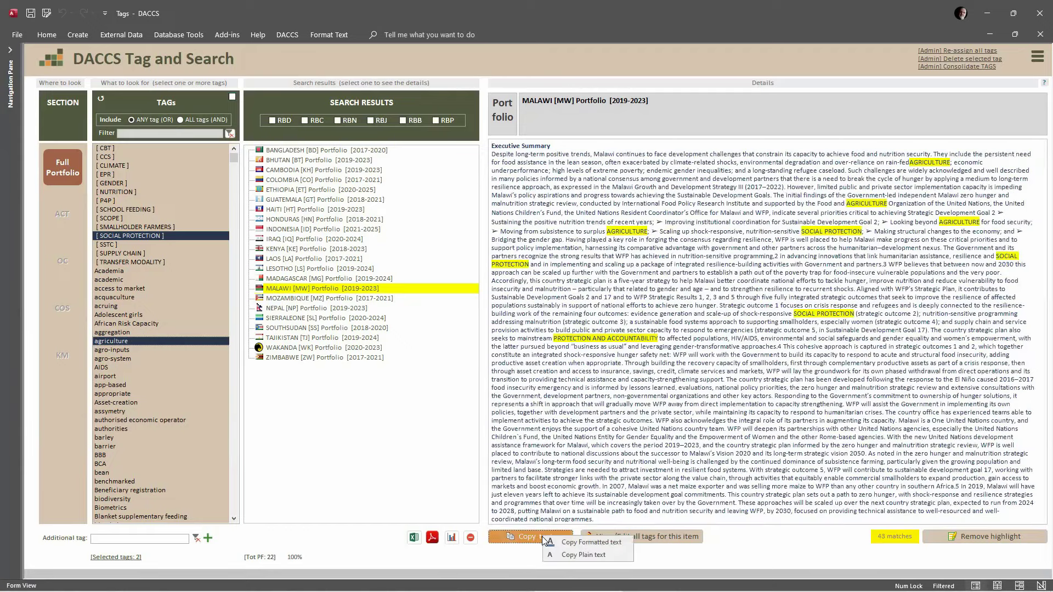
pyautogui.click(592, 555)
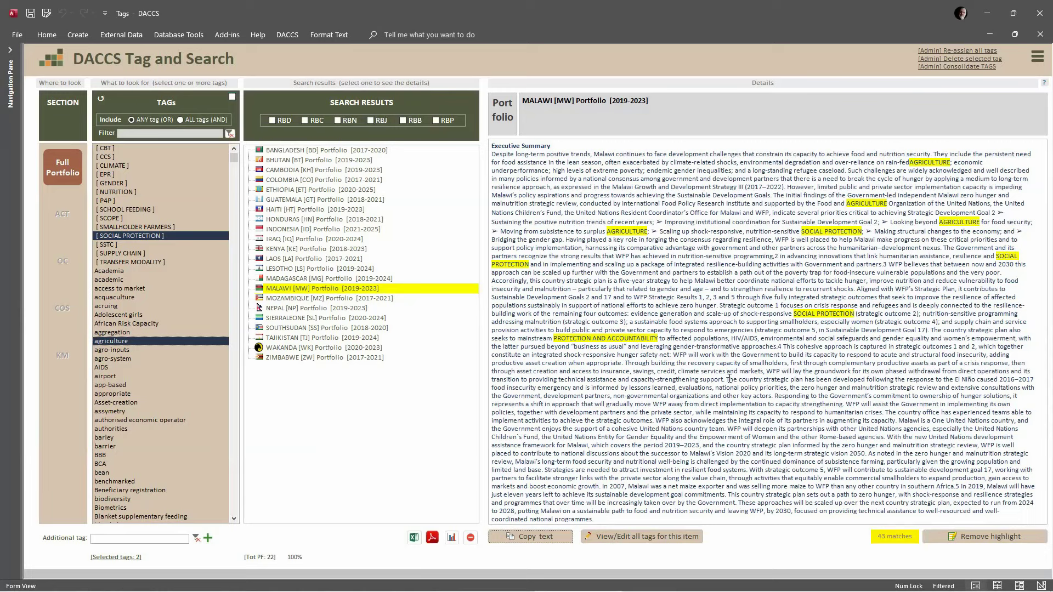
# Step: Leave Tag and Search, switch the interface language to Spanish and check the translated main menu
pyautogui.click(1040, 34)
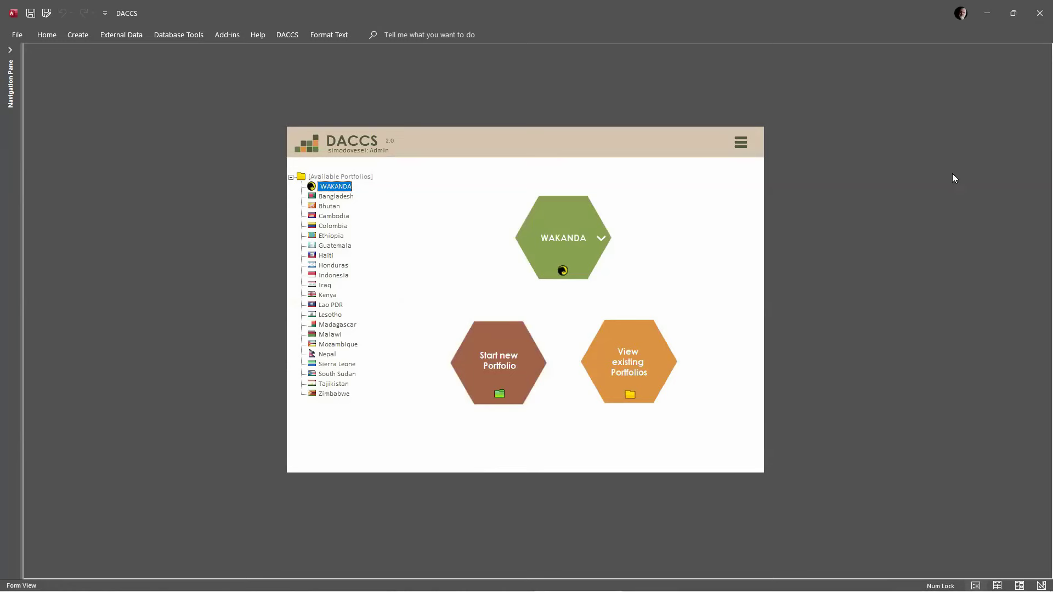
pyautogui.click(740, 144)
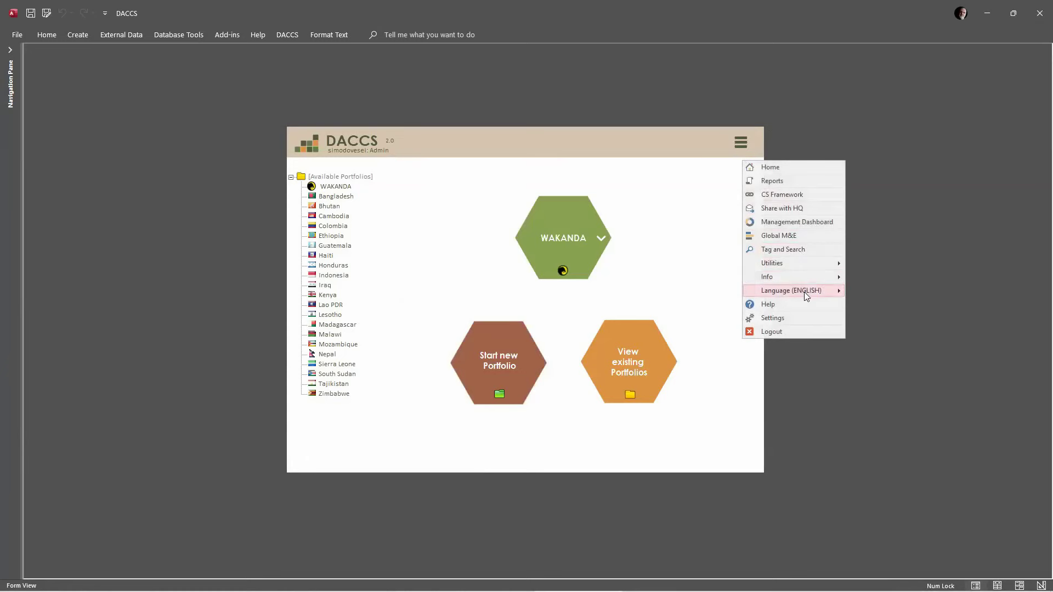
pyautogui.moveTo(779, 294)
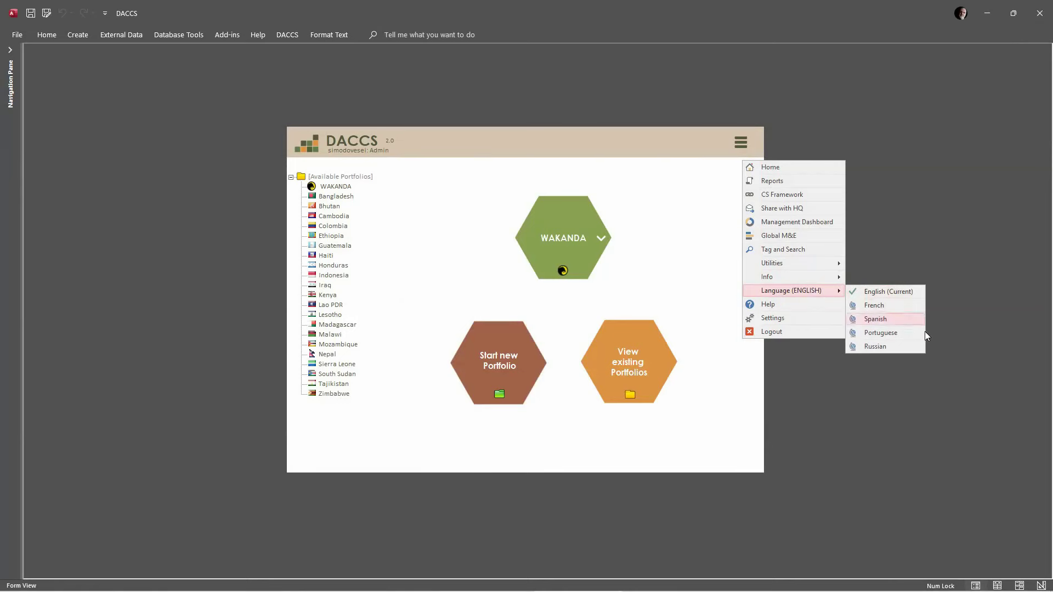
pyautogui.click(875, 319)
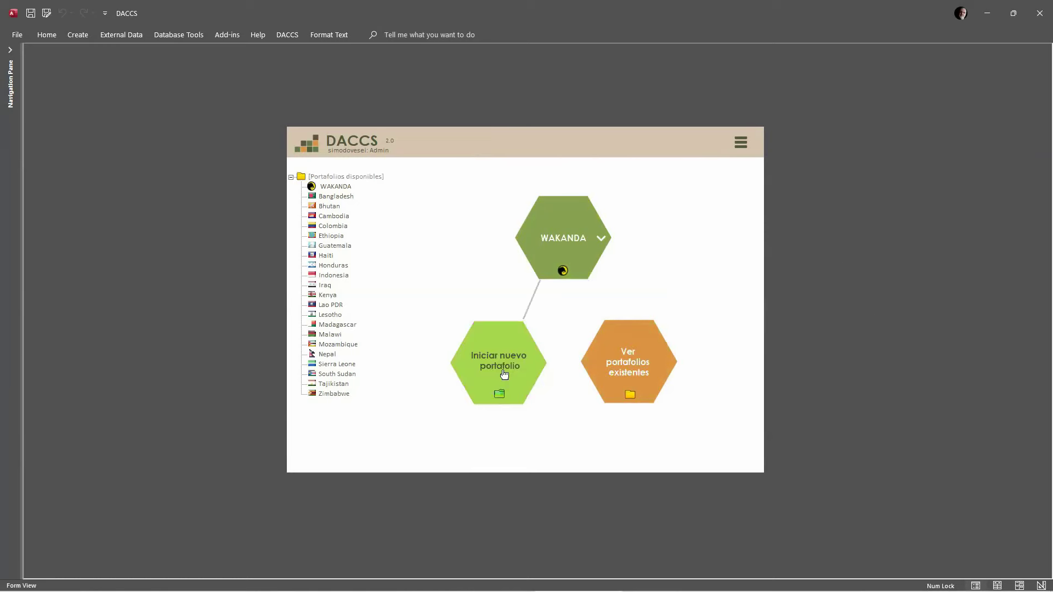
pyautogui.click(741, 144)
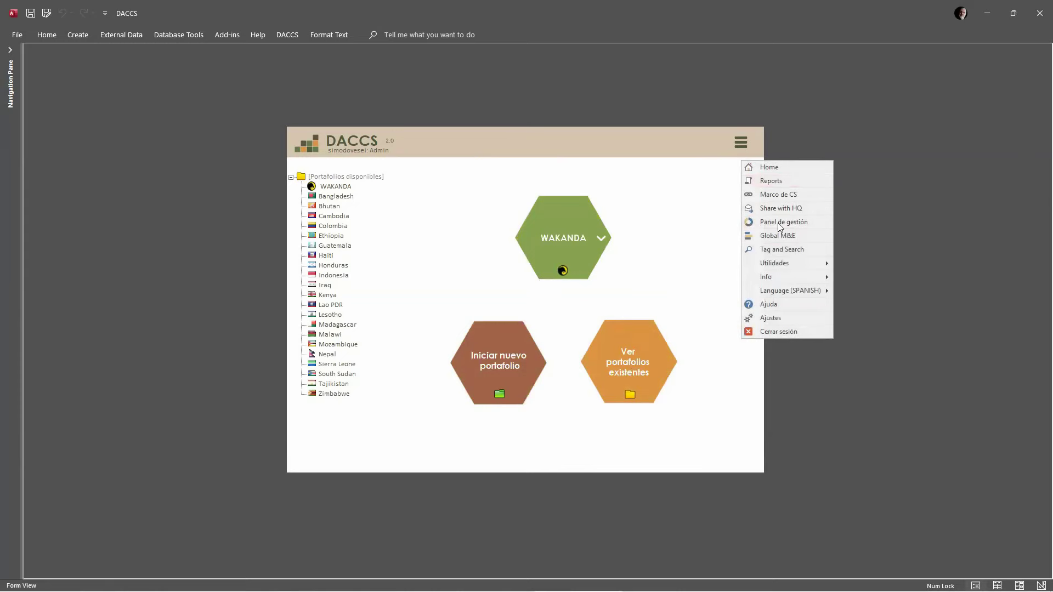
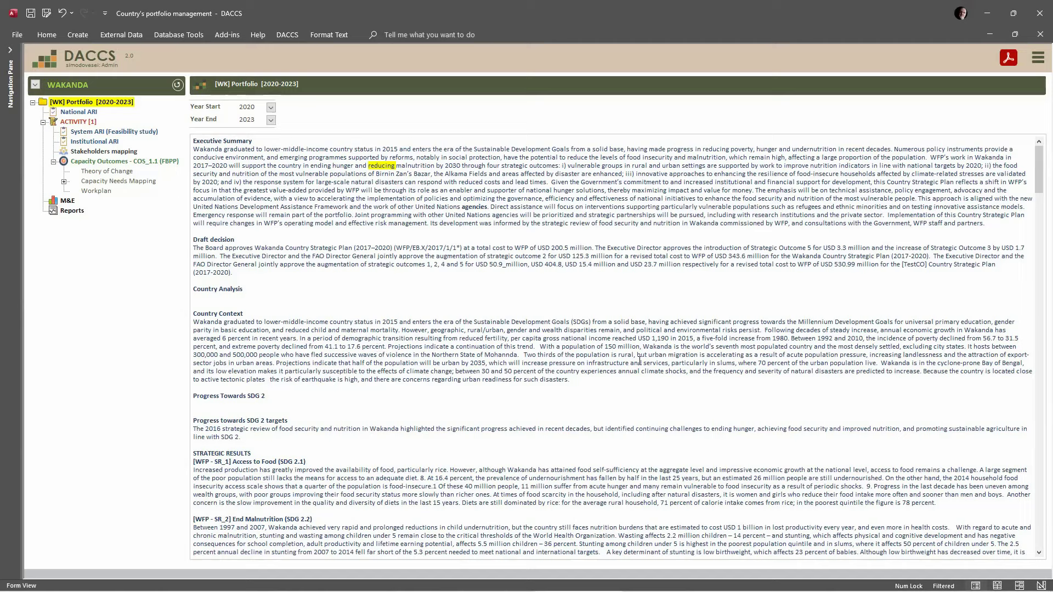
pyautogui.moveTo(759, 201); pyautogui.dragTo(791, 201)
pyautogui.click(581, 201)
# Step: Browse the Access database objects, inspect the frmPDF_MAIN form in Design View and close it
pyautogui.click(11, 49)
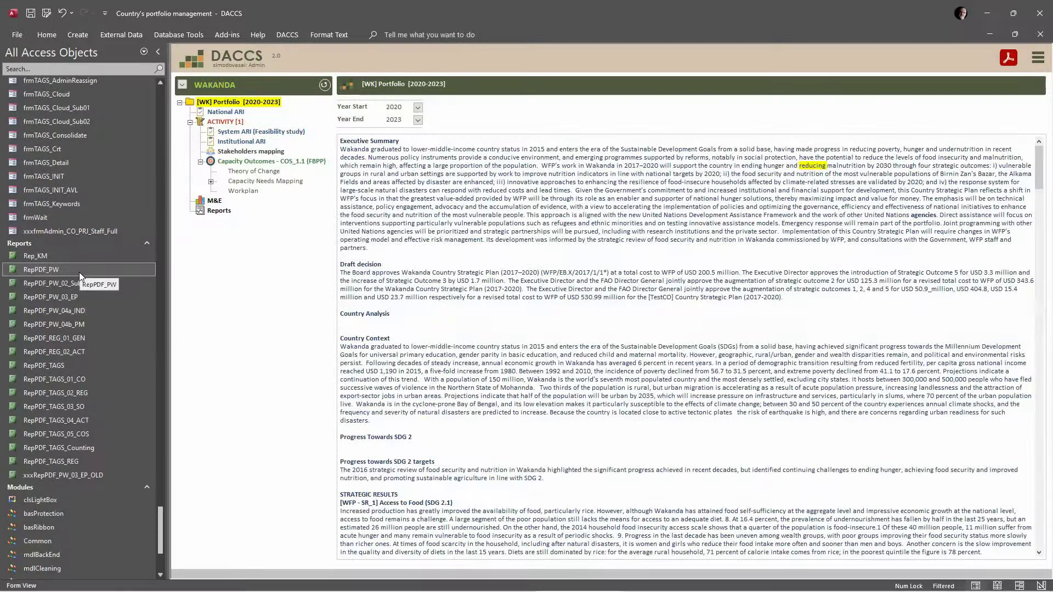
pyautogui.click(159, 53)
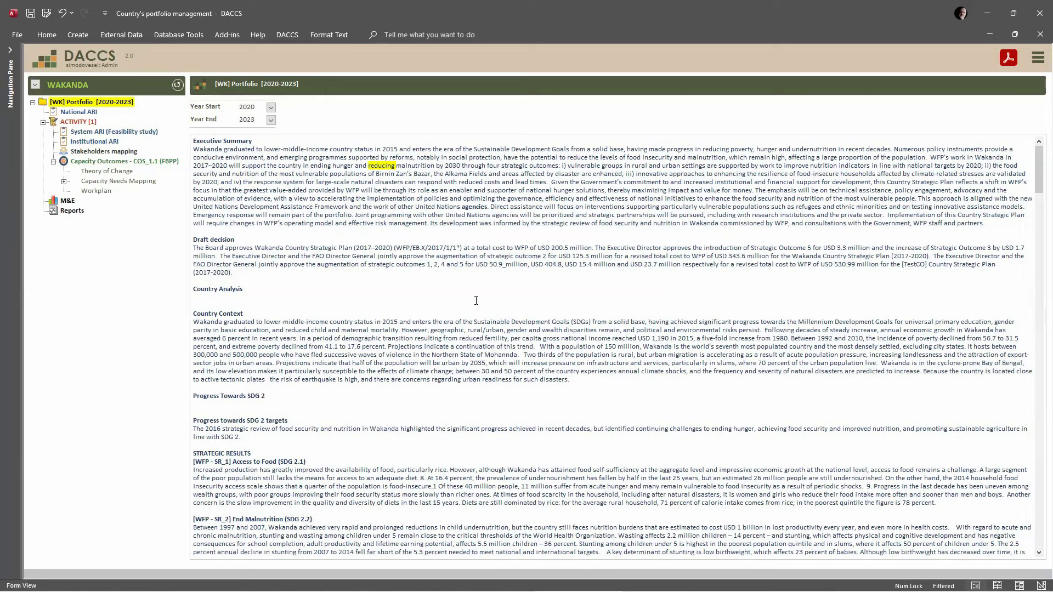
pyautogui.click(10, 49)
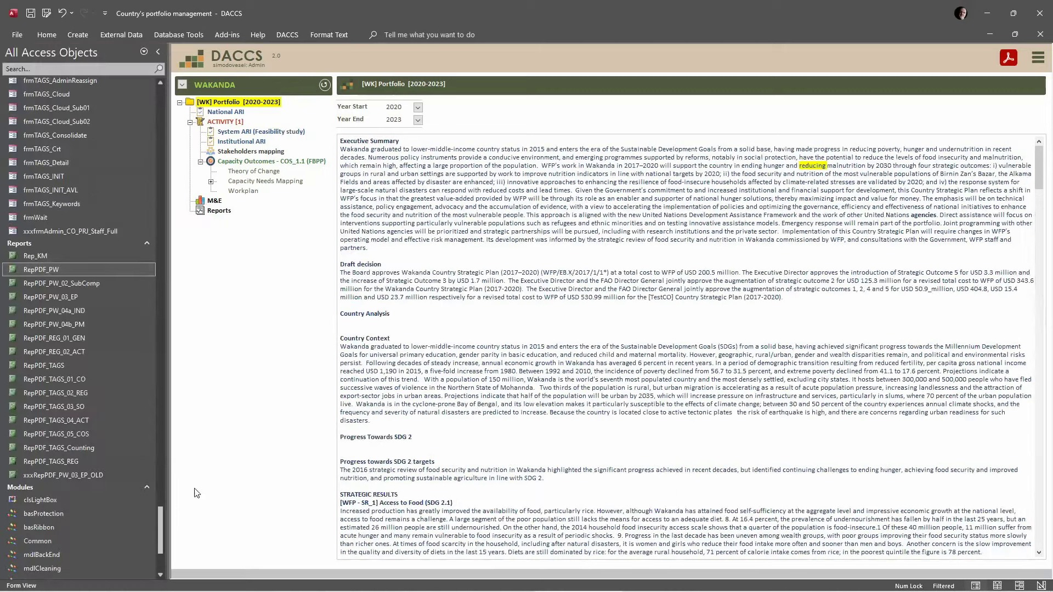
pyautogui.moveTo(160, 518); pyautogui.dragTo(161, 471)
pyautogui.rightClick(42, 162)
pyautogui.click(97, 202)
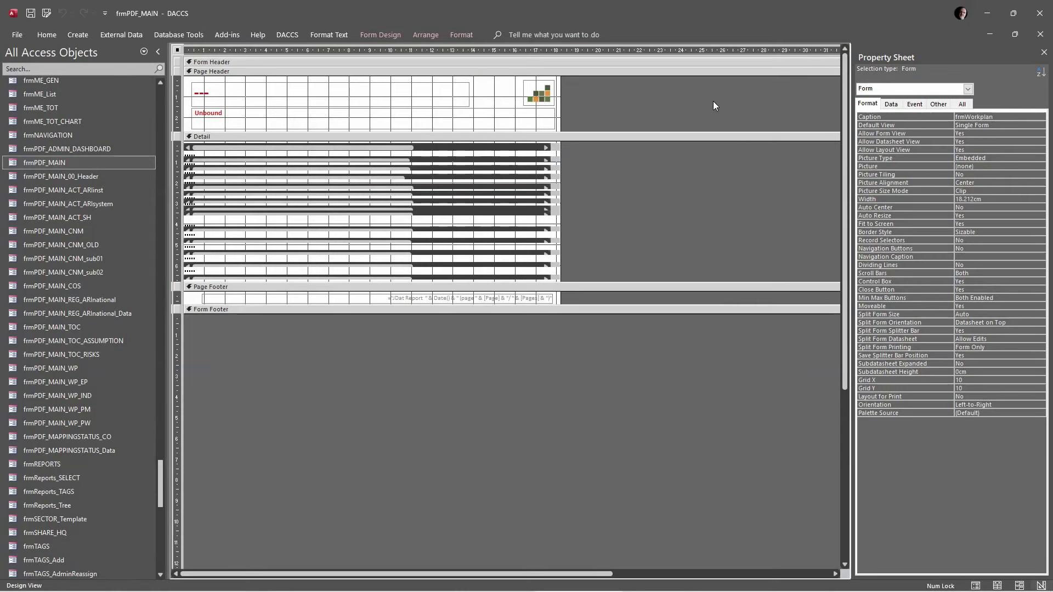
pyautogui.click(1039, 34)
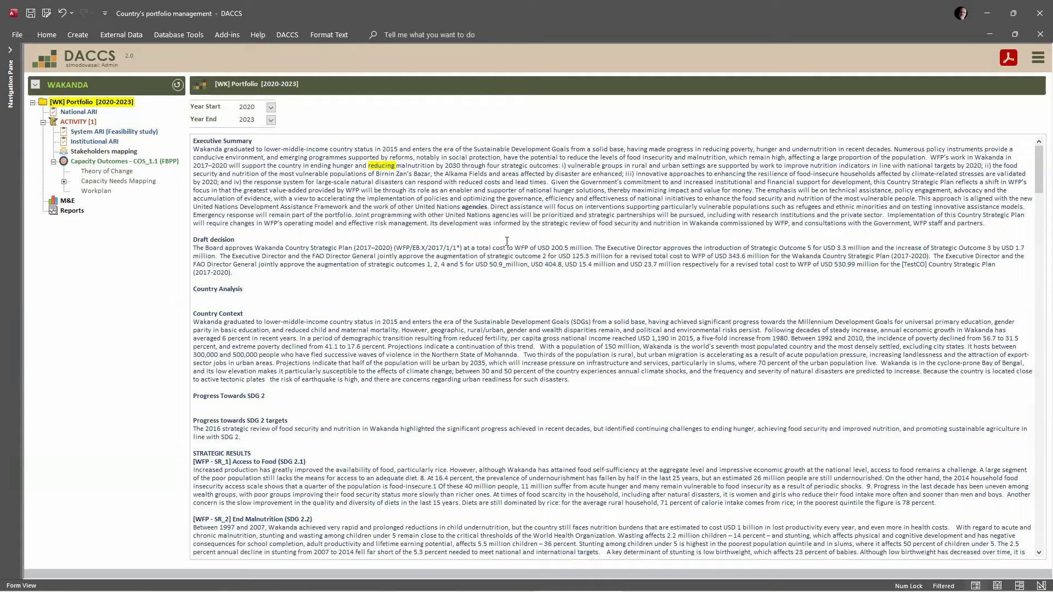
# Step: Select all of the WAKANDA portfolio's narrative text
pyautogui.hotkey('ctrl', 'a')
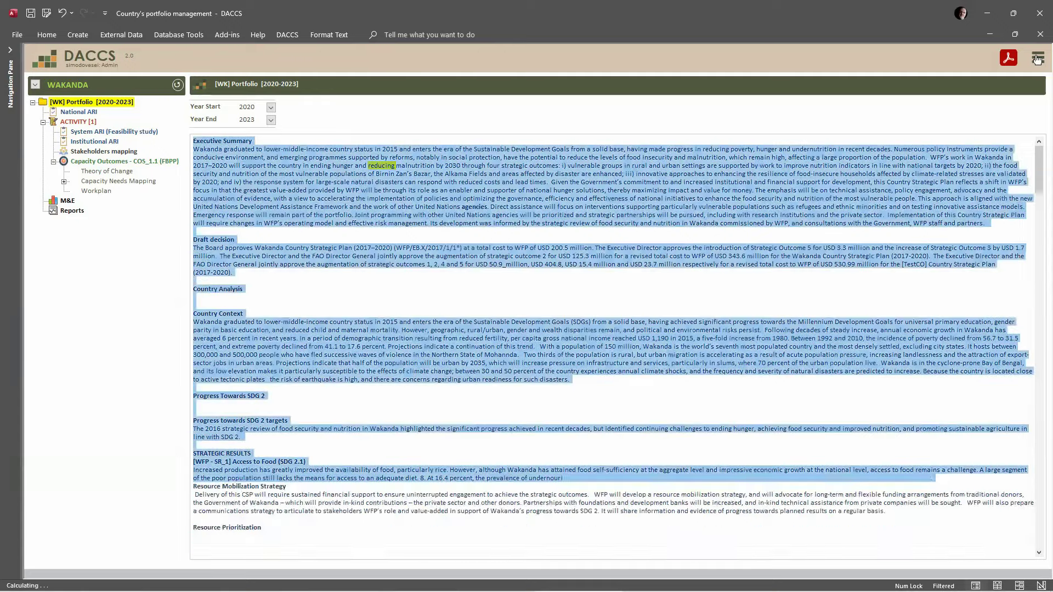
# Step: Search all portfolios for the SOCIAL PROTECTION tag in Tag and Search, review the Kenya portfolio's highlighted text and leave the search
pyautogui.click(1036, 76)
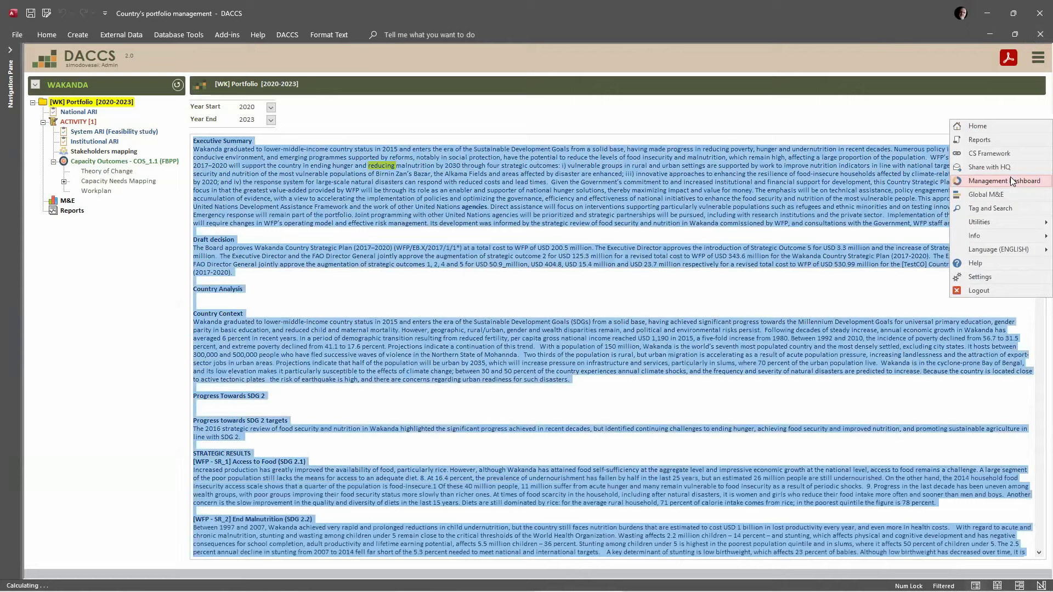
pyautogui.click(997, 208)
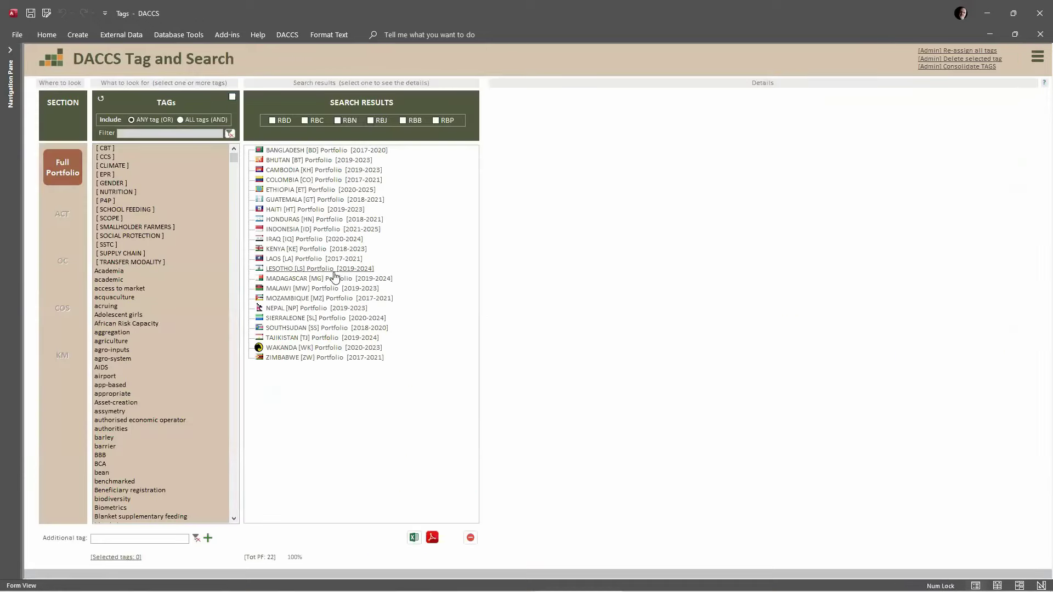
pyautogui.click(161, 232)
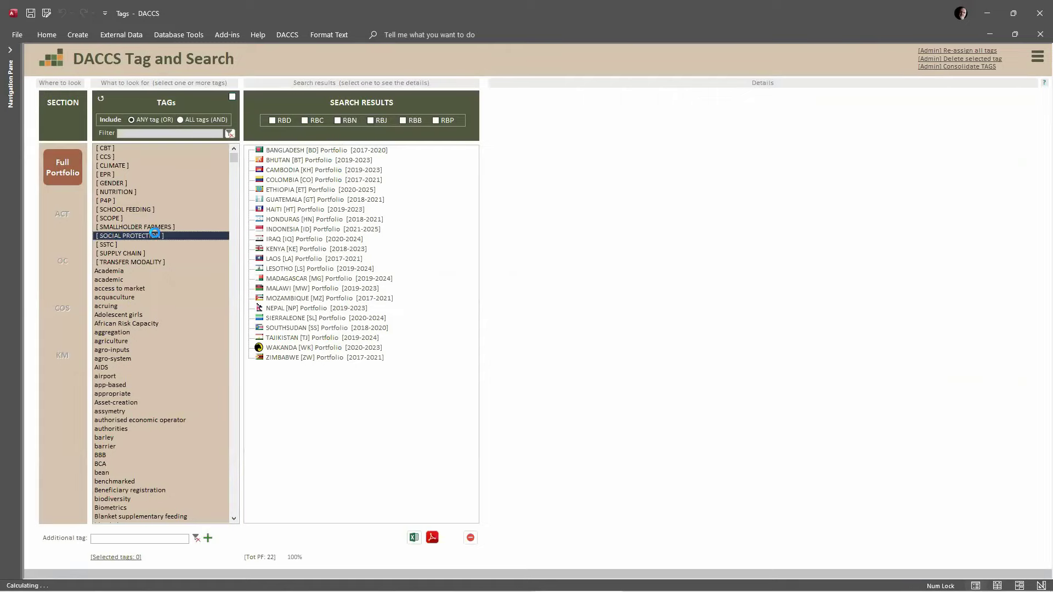
pyautogui.click(294, 228)
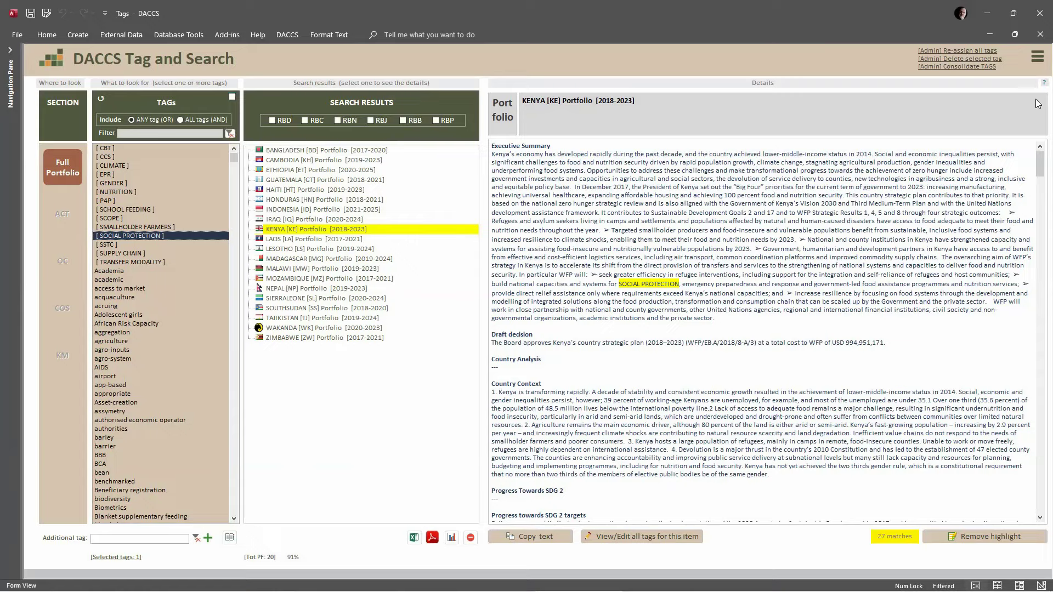
pyautogui.click(1038, 37)
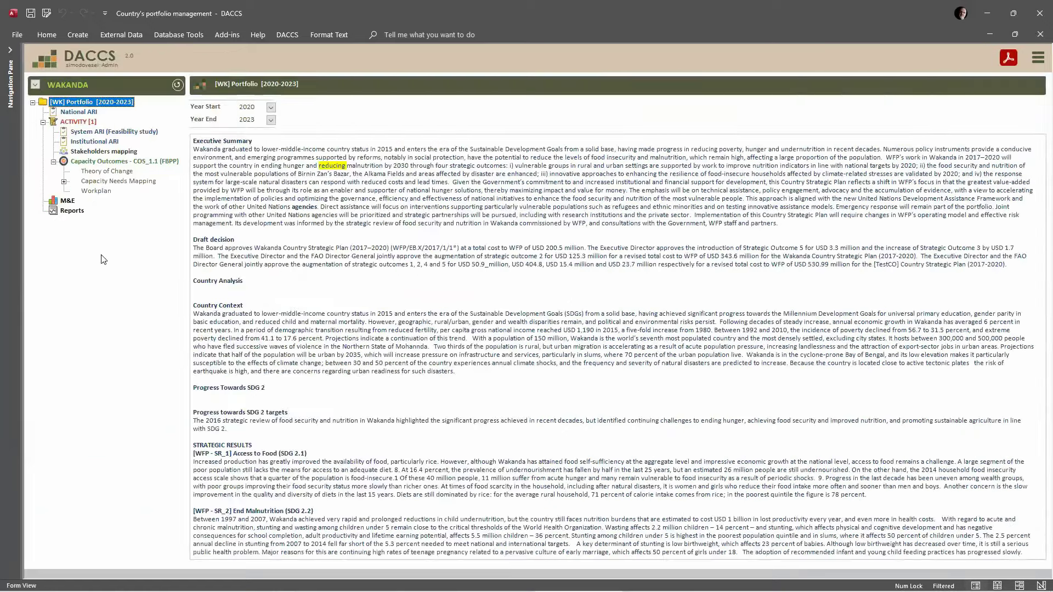
# Step: Create new M&E data from the current WAKANDA portfolio and display the activity completion rate as a column chart
pyautogui.click(67, 201)
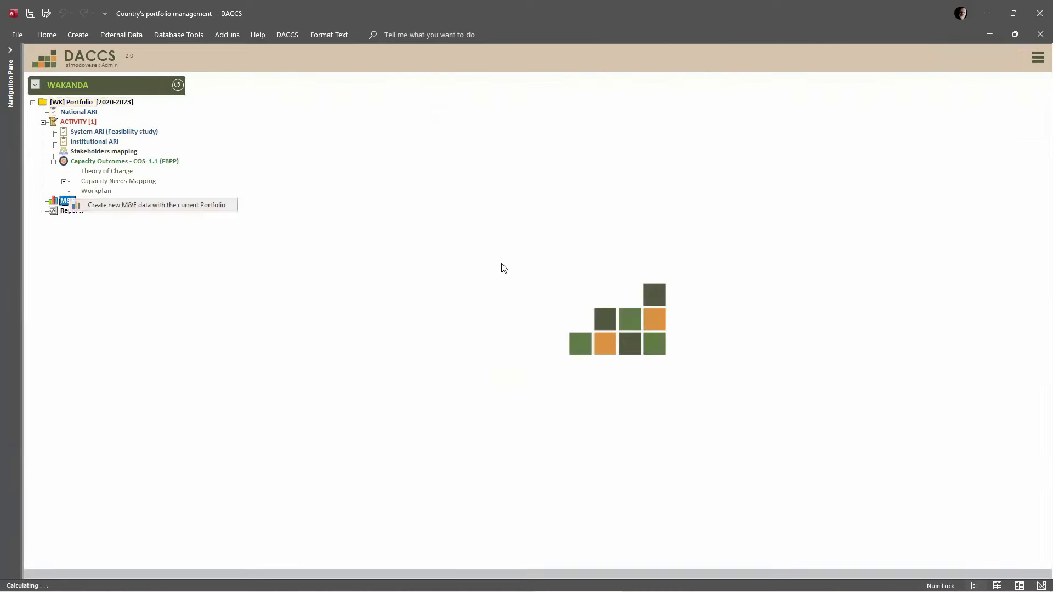
pyautogui.click(164, 207)
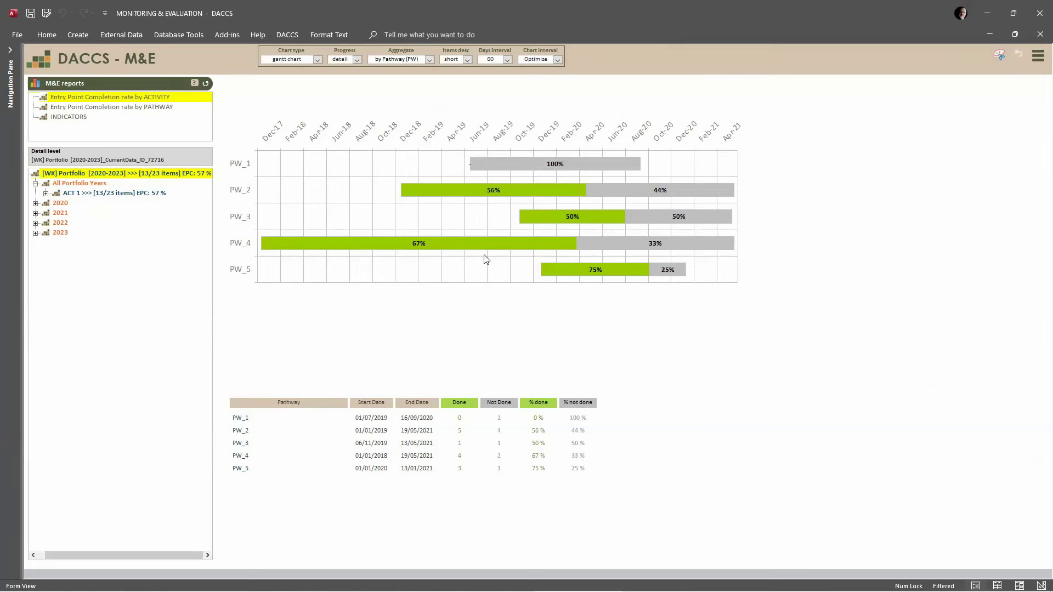
pyautogui.click(318, 60)
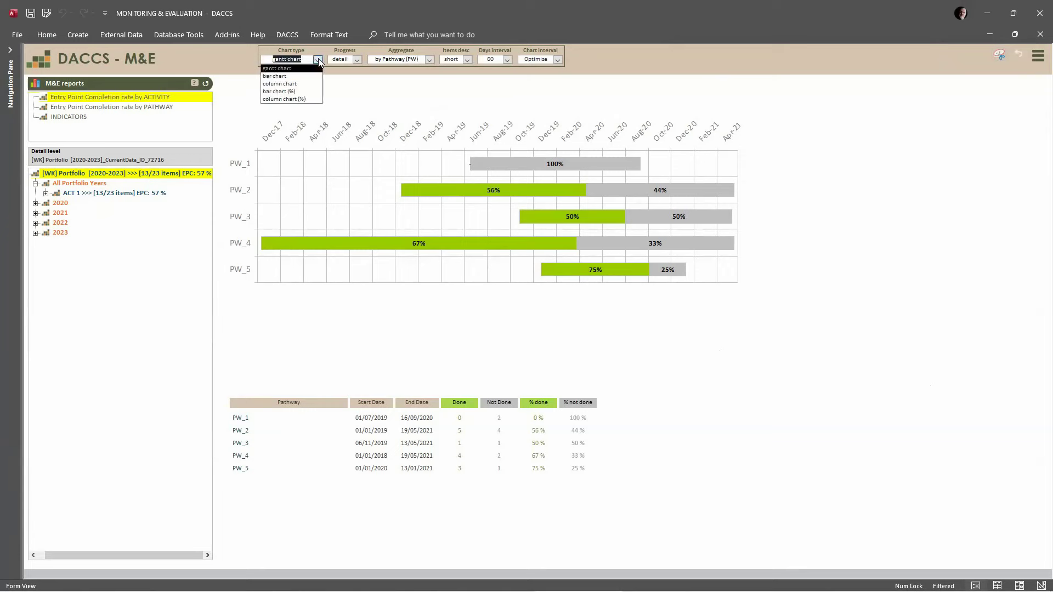
pyautogui.click(304, 84)
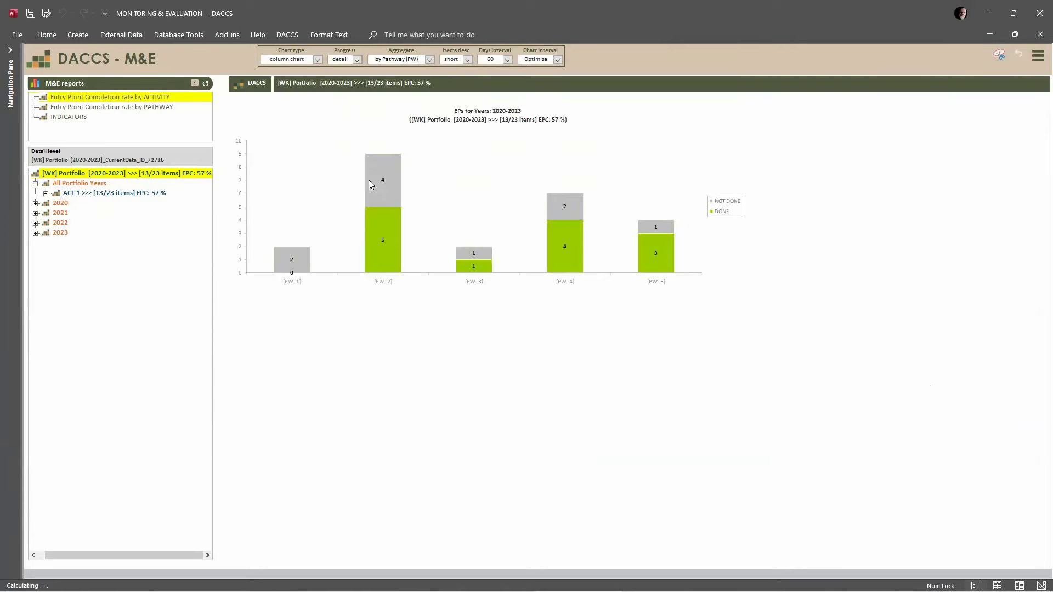